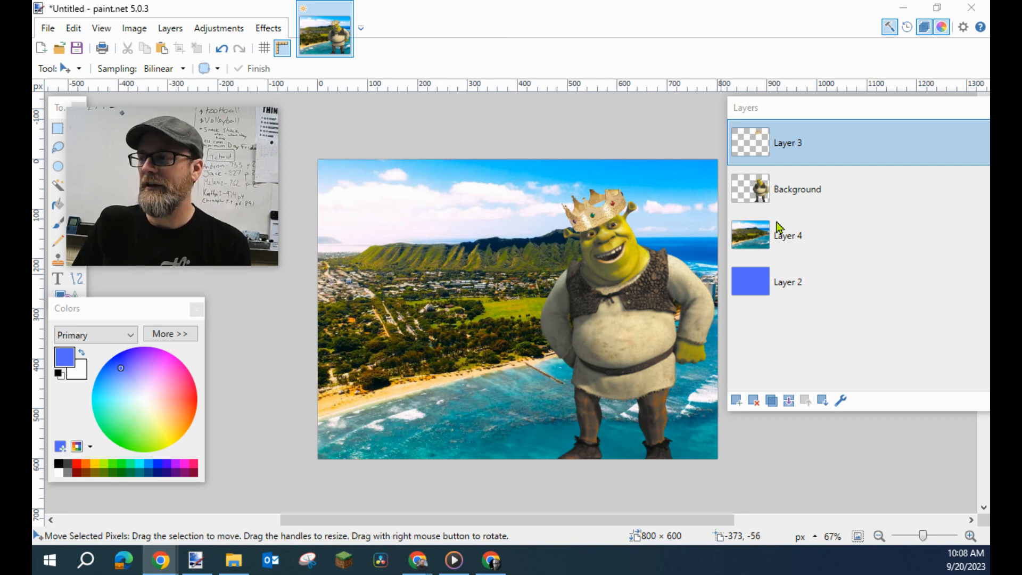
- Rename the top layer, which holds the crown, as crown
left_click_drag(844, 112, 927, 109)
mouse_move(626, 208)
left_mouse_down()
mouse_move(592, 201)
mouse_move(625, 217)
mouse_move(630, 209)
left_mouse_up()
double_click(836, 155)
type("crown")
key("Return")
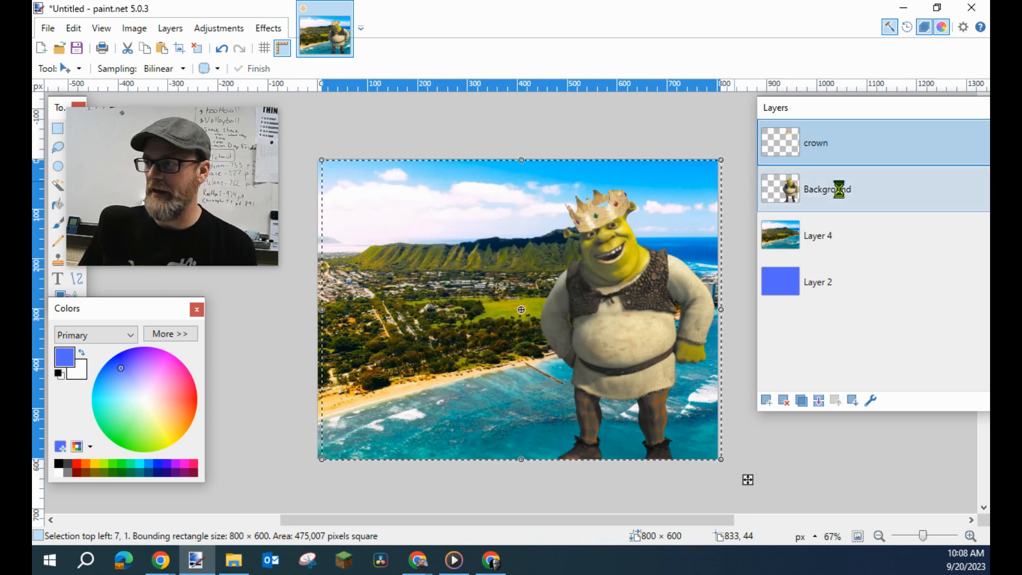
- Rename the Background layer as shrek and the landscape photo's layer, Layer 4, as hawaii
double_click(842, 196)
type("shrek")
key("Return")
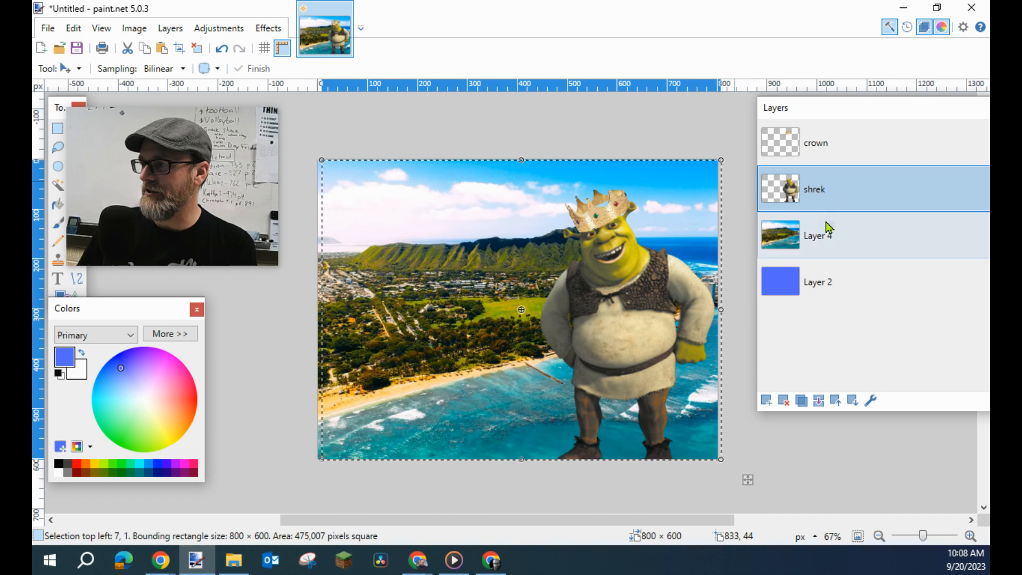
double_click(827, 241)
type("hawaii")
key("Return")
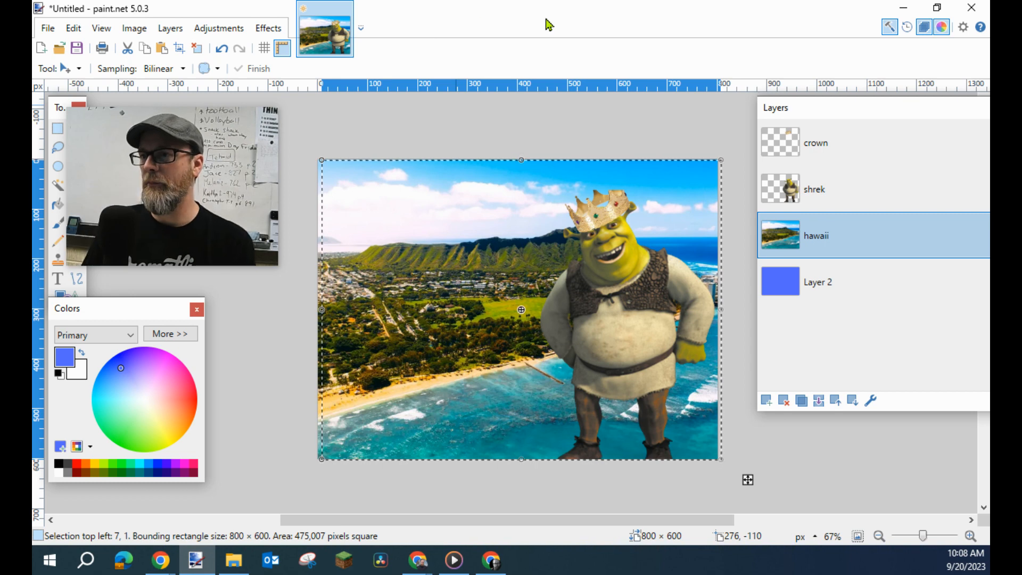
- Create a new blank image of 960 × 640 pixels
left_click(49, 30)
left_click(63, 48)
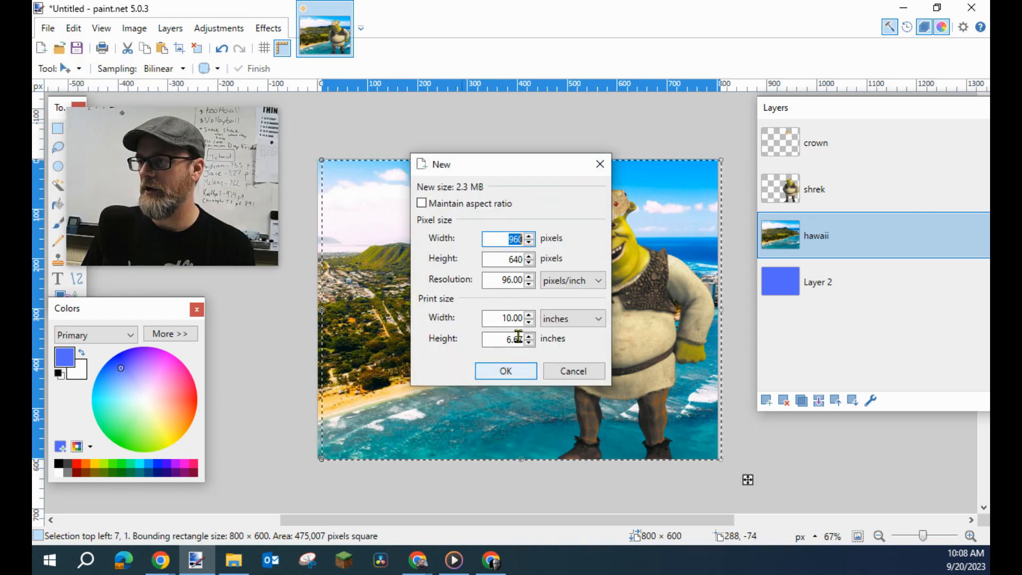
left_click(506, 371)
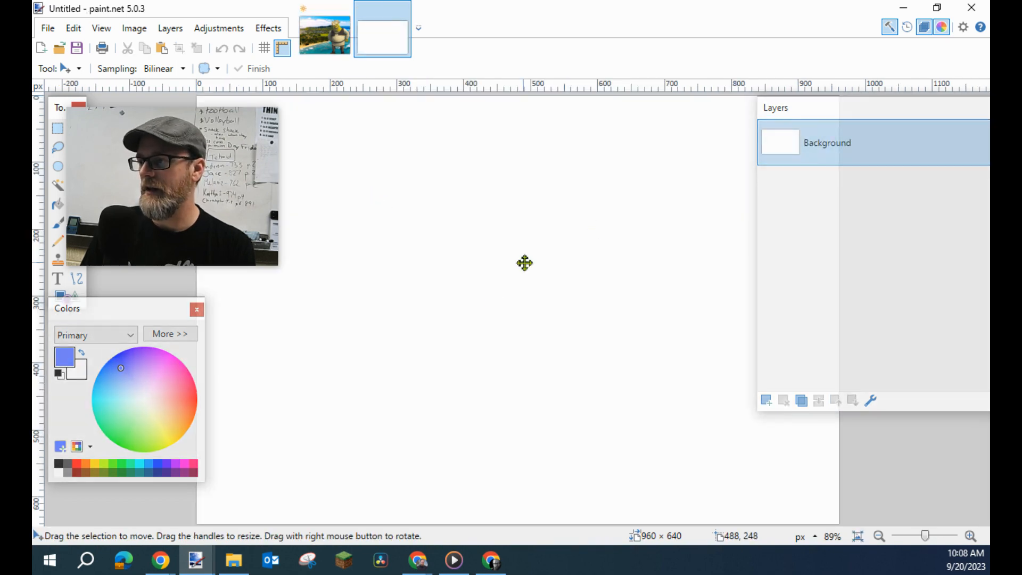
left_click(880, 535)
left_click(880, 536)
left_click(879, 536)
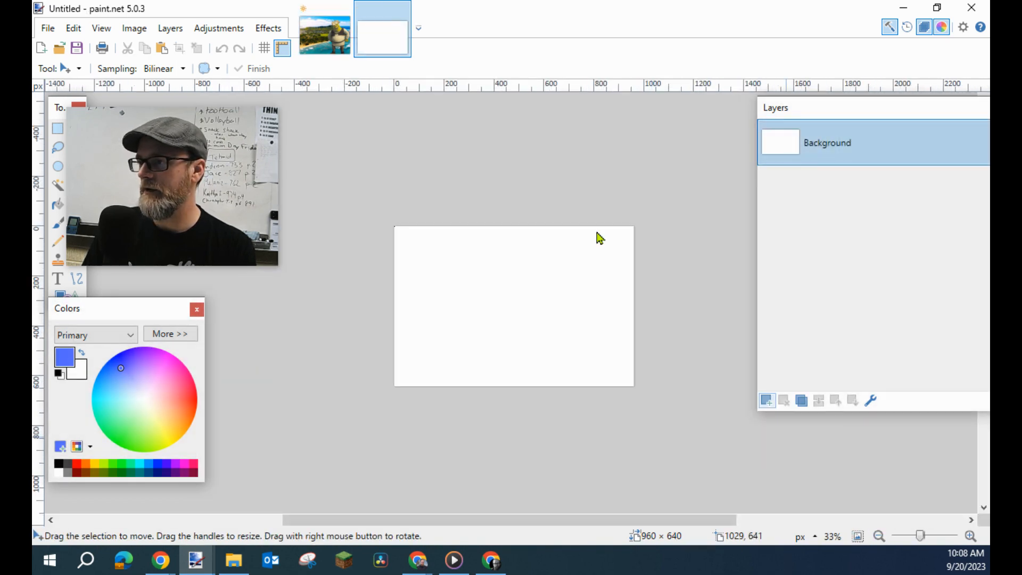
- Switch to Chrome and search Google Images for shrek instead of crown
mouse_move(230, 13)
left_mouse_down()
mouse_move(393, 75)
mouse_move(312, 57)
mouse_move(326, 52)
mouse_move(358, 76)
mouse_move(374, 107)
left_mouse_up()
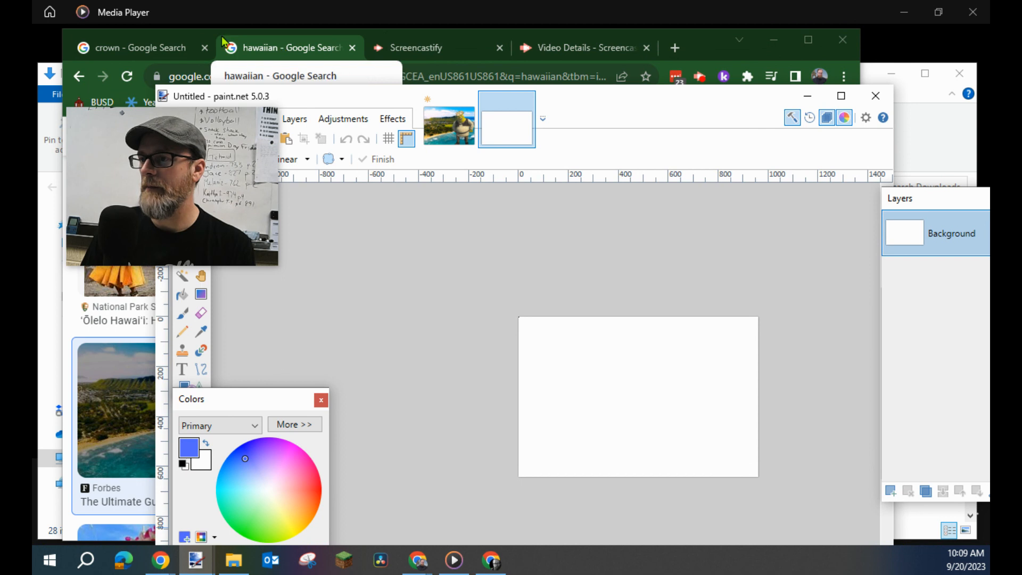
left_click(147, 48)
left_click(148, 49)
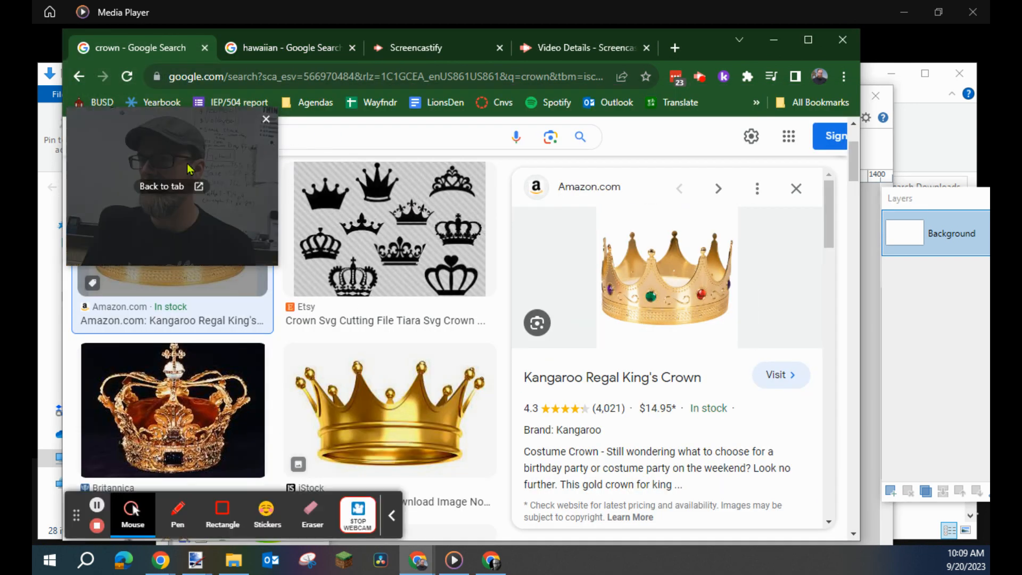
left_click(213, 140)
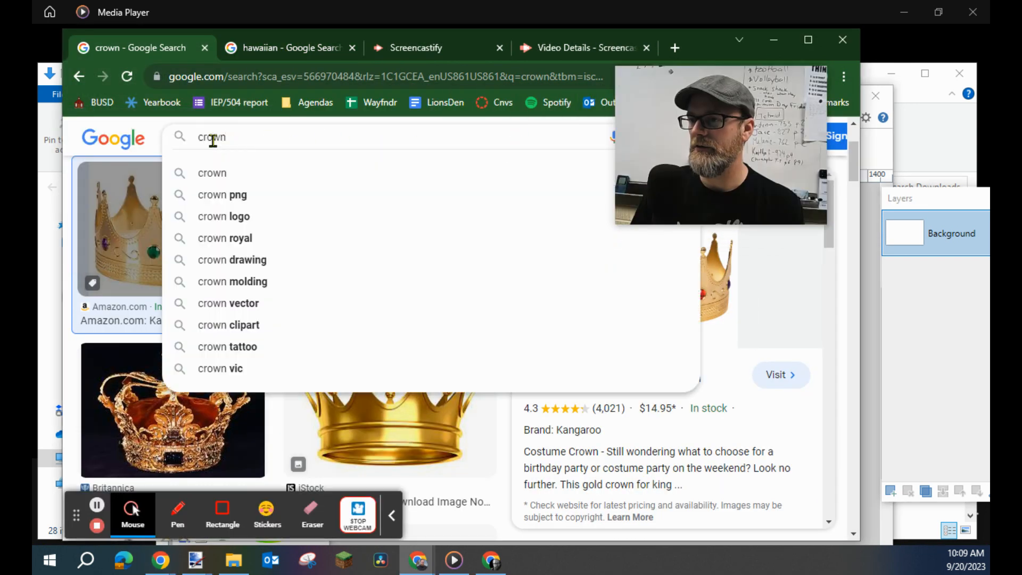
type("shrek")
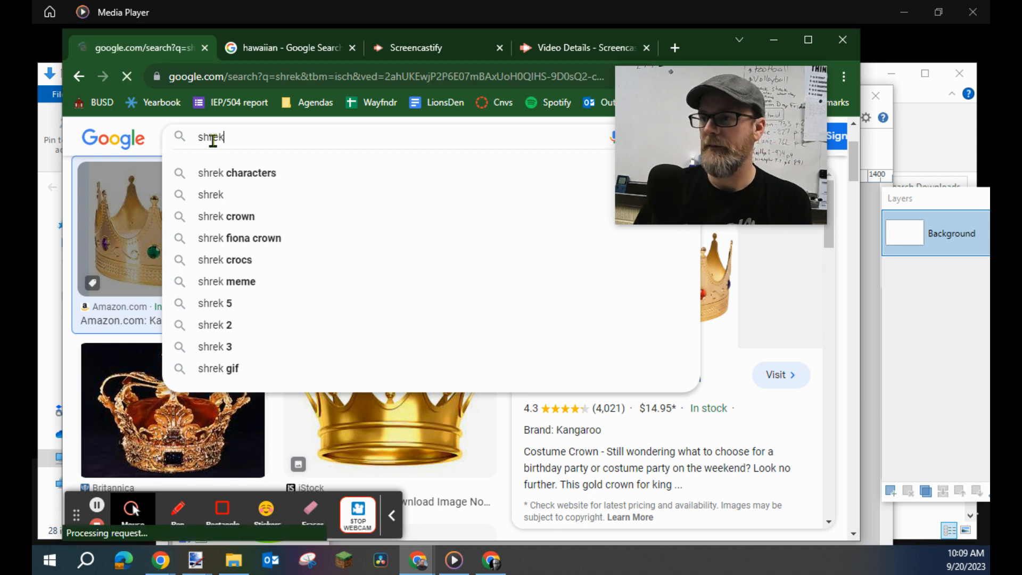
key("Return")
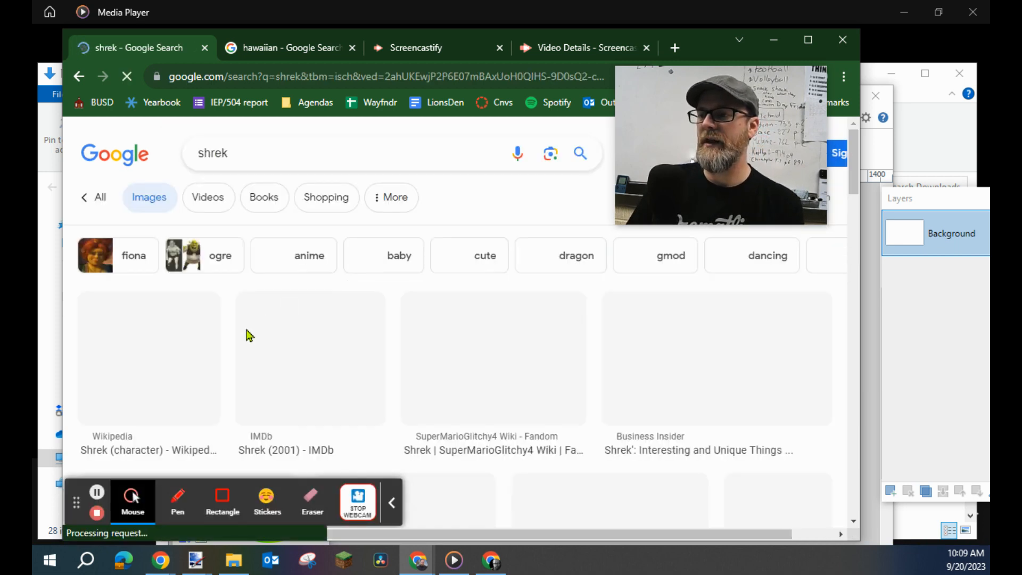
- Copy the full-body Shrek image with raised hands from the SuperMarioGlitchy4 Wiki result
scroll(203, 314, "down", 12)
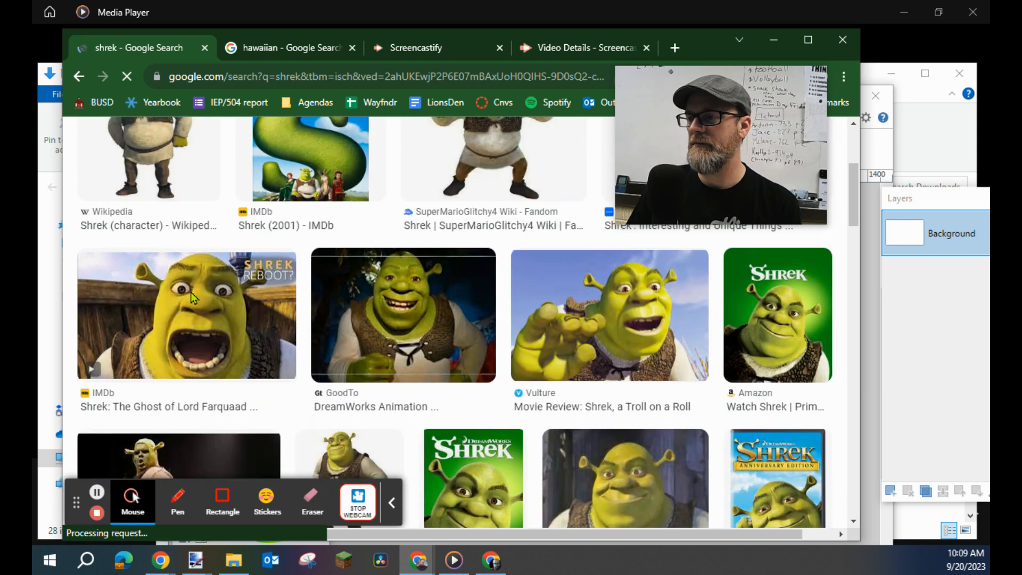
scroll(194, 302, "up", 5)
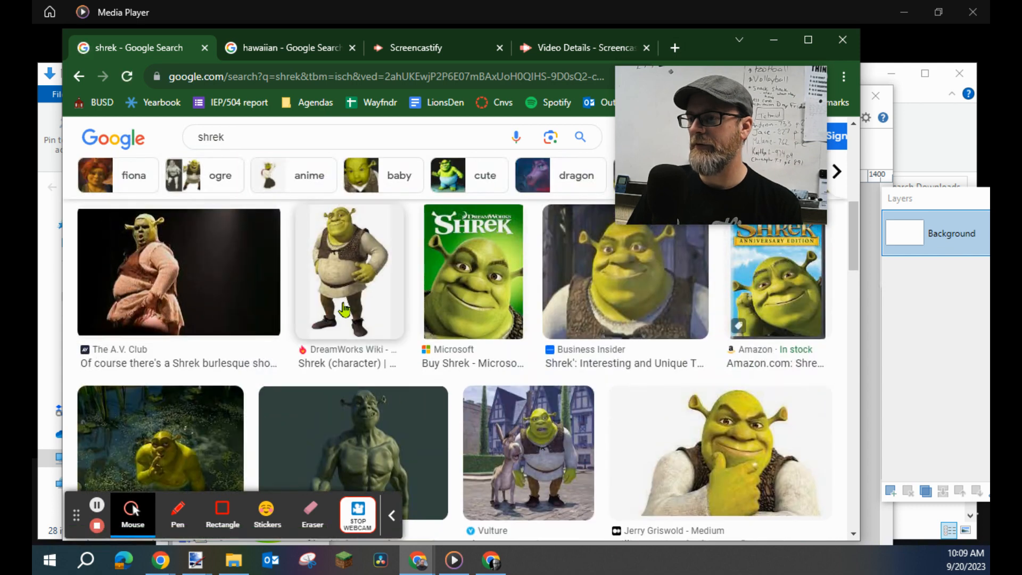
scroll(184, 302, "up", 3)
left_click(158, 366)
scroll(660, 288, "down", 3)
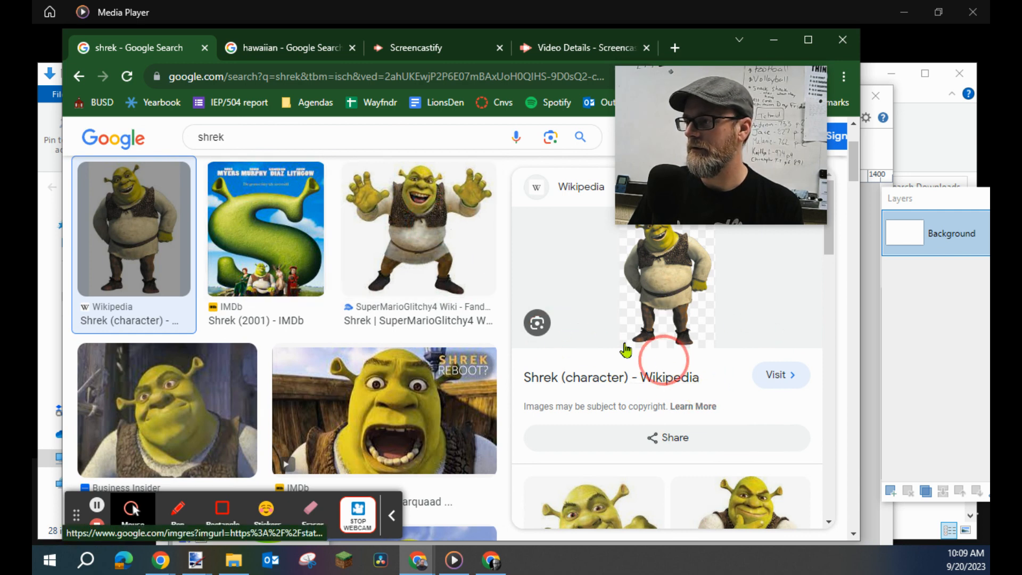
left_click(405, 234)
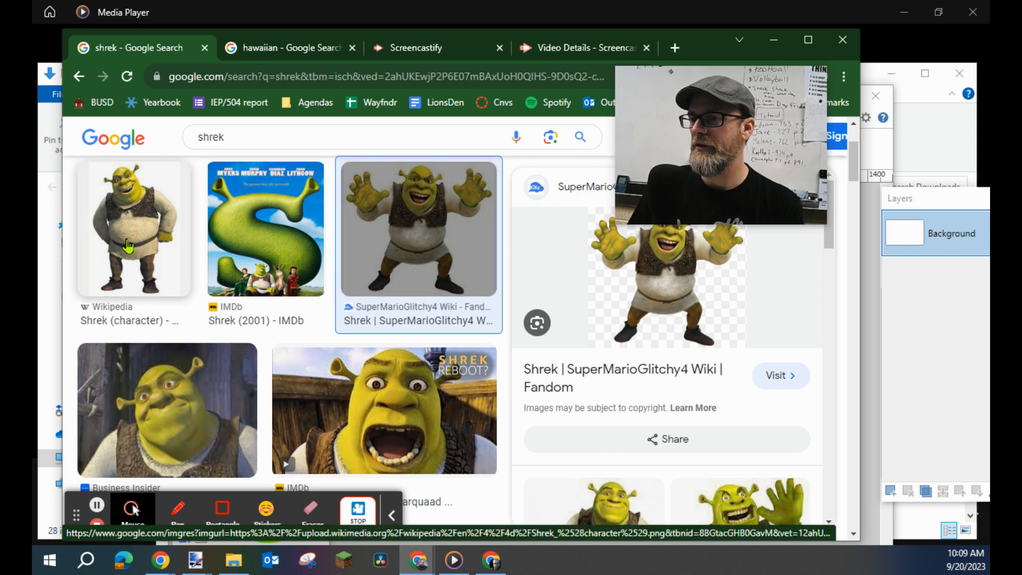
right_click(671, 282)
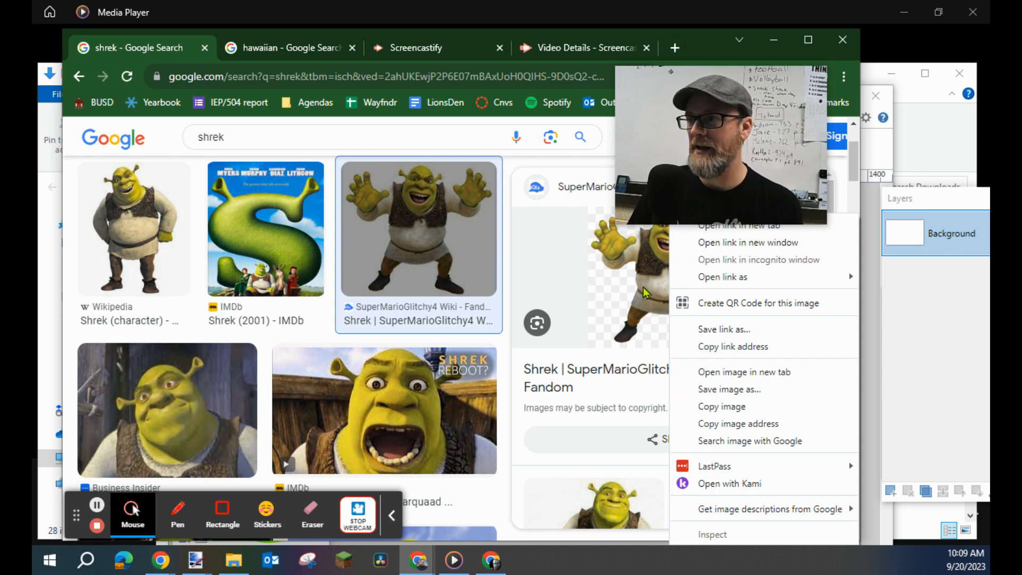
left_click(752, 410)
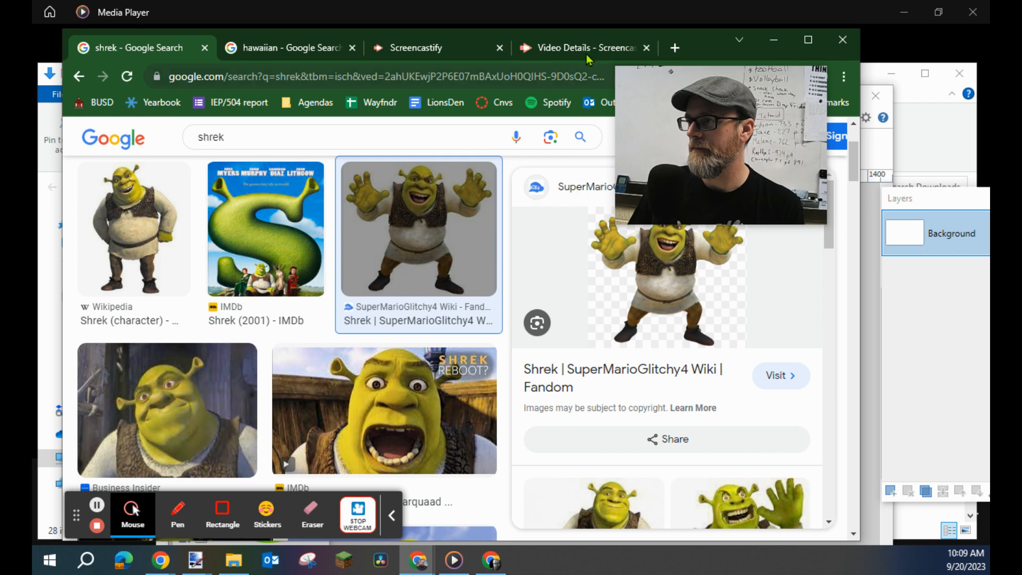
- Switch back to paint.net with the crowned Shrek composition open
left_click(932, 137)
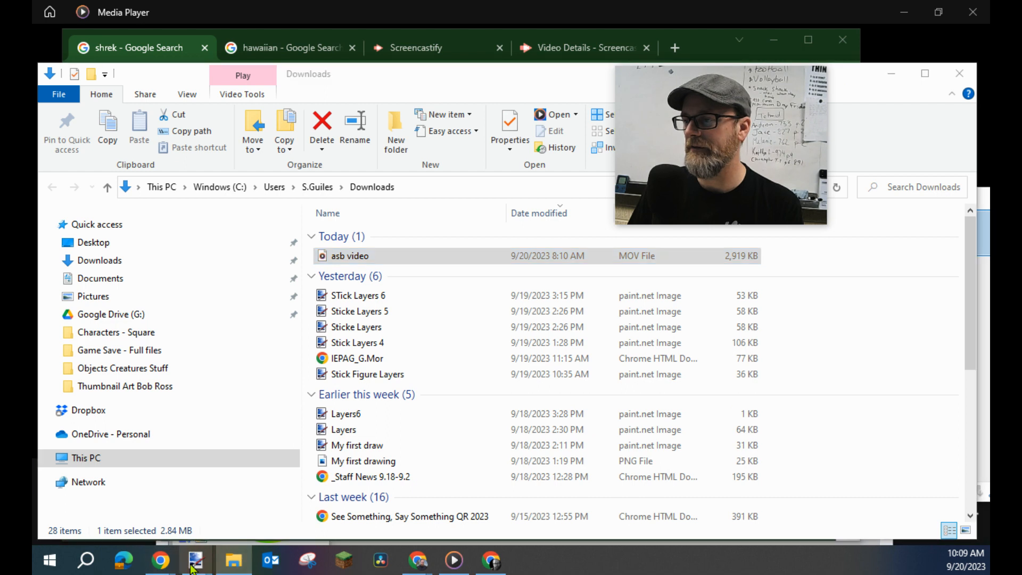
mouse_move(194, 563)
left_click(149, 513)
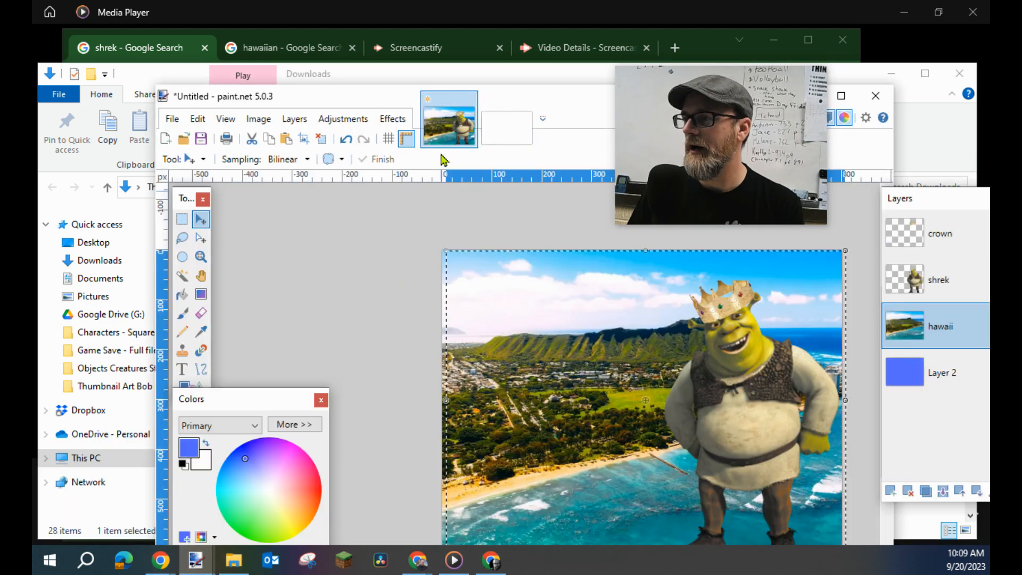
left_click(172, 118)
left_click(195, 139)
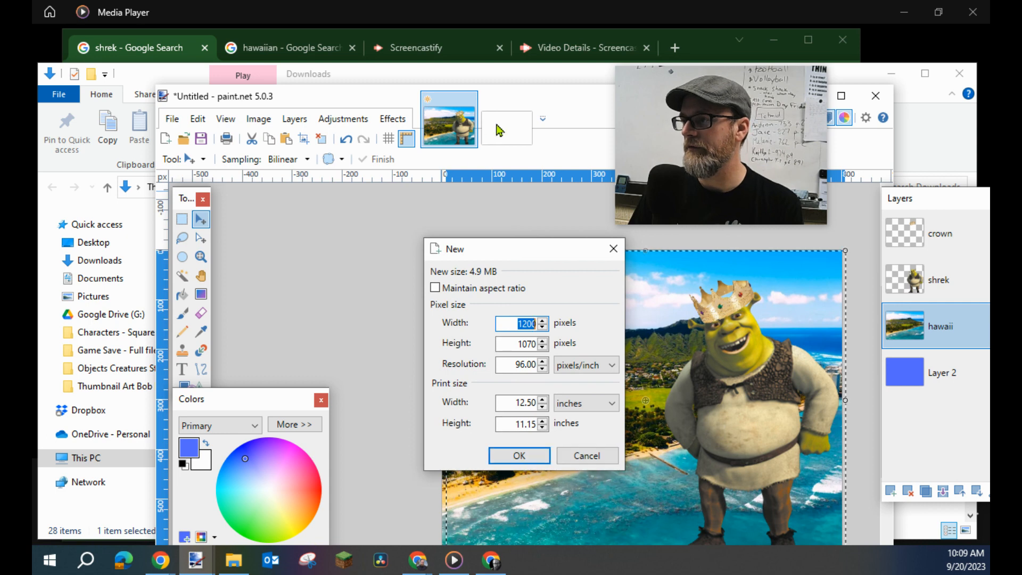
left_click(599, 457)
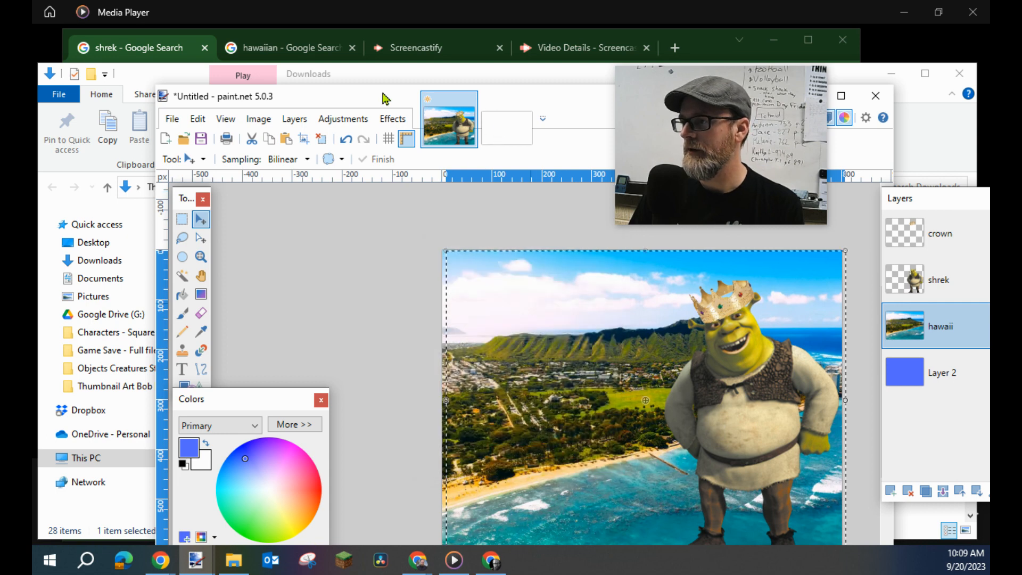
- Paste the copied Shrek picture into the blank image, expanding the canvas to fit it
left_click_drag(500, 128, 464, 128)
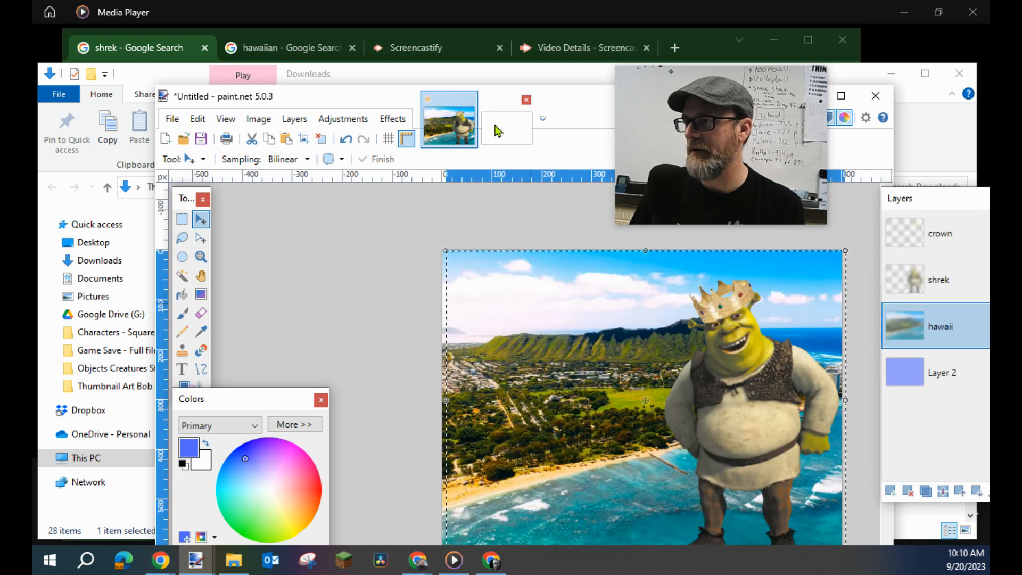
left_click_drag(566, 100, 458, 75)
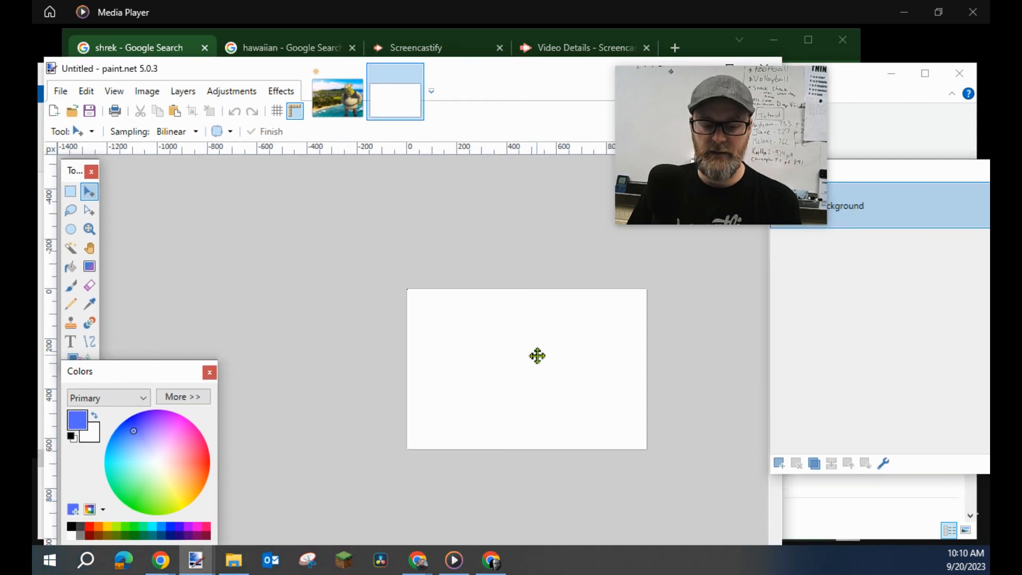
key("ctrl+v")
left_click_drag(415, 292, 391, 98)
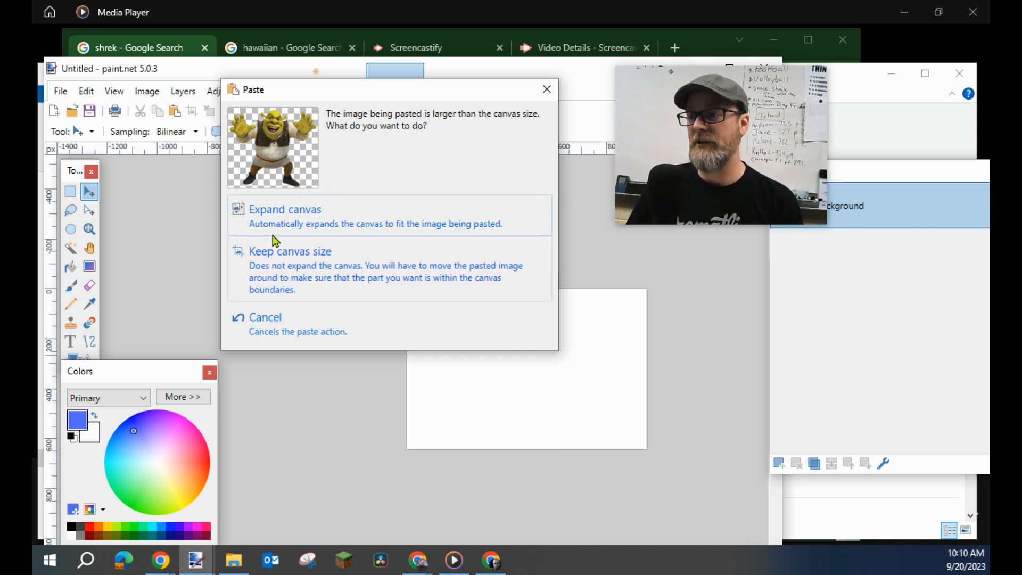
left_click(288, 213)
- Move the pasted Shrek so it fills the canvas without a white border, and deselect it
left_click_drag(501, 72, 425, 55)
mouse_move(488, 359)
left_mouse_down()
mouse_move(501, 410)
mouse_move(481, 365)
left_mouse_up()
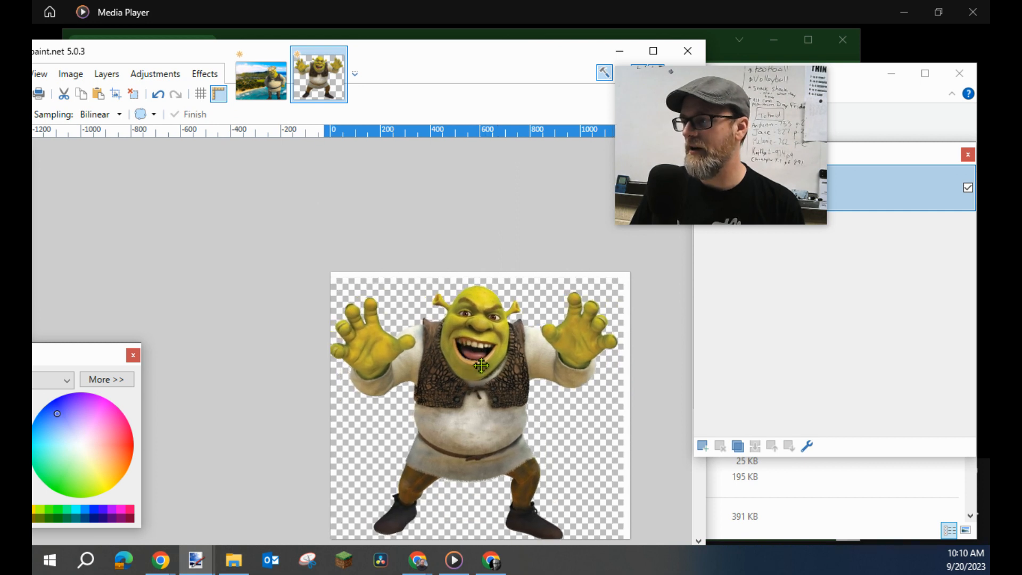
mouse_move(745, 198)
left_mouse_down()
mouse_move(884, 405)
mouse_move(866, 392)
left_mouse_up()
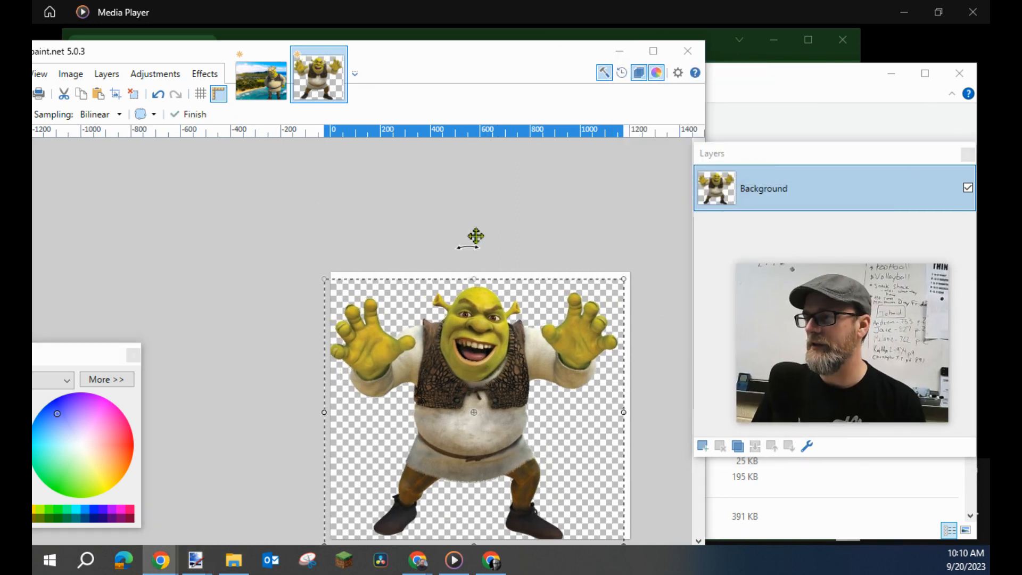
left_click_drag(540, 297, 547, 290)
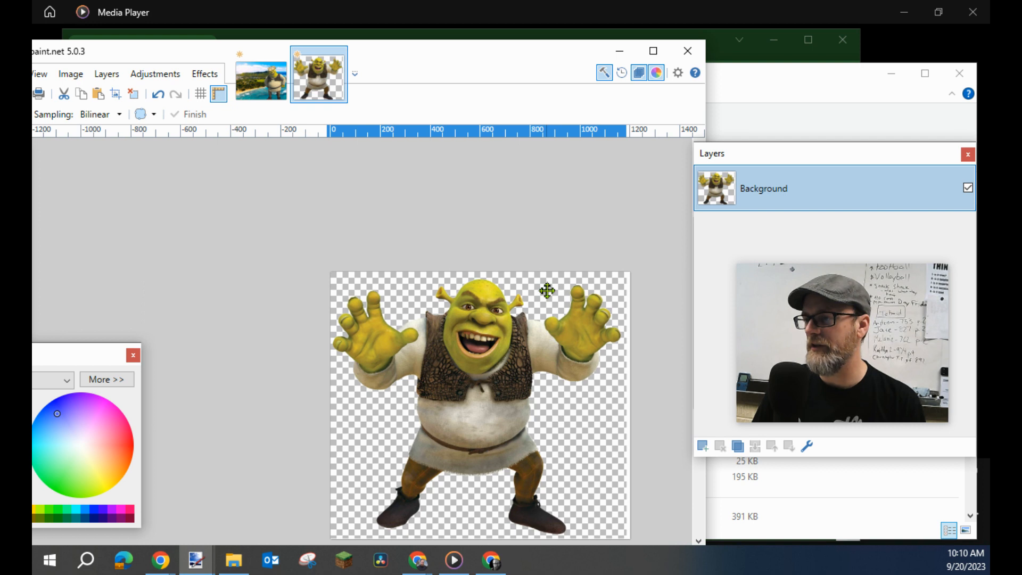
key("ctrl+d")
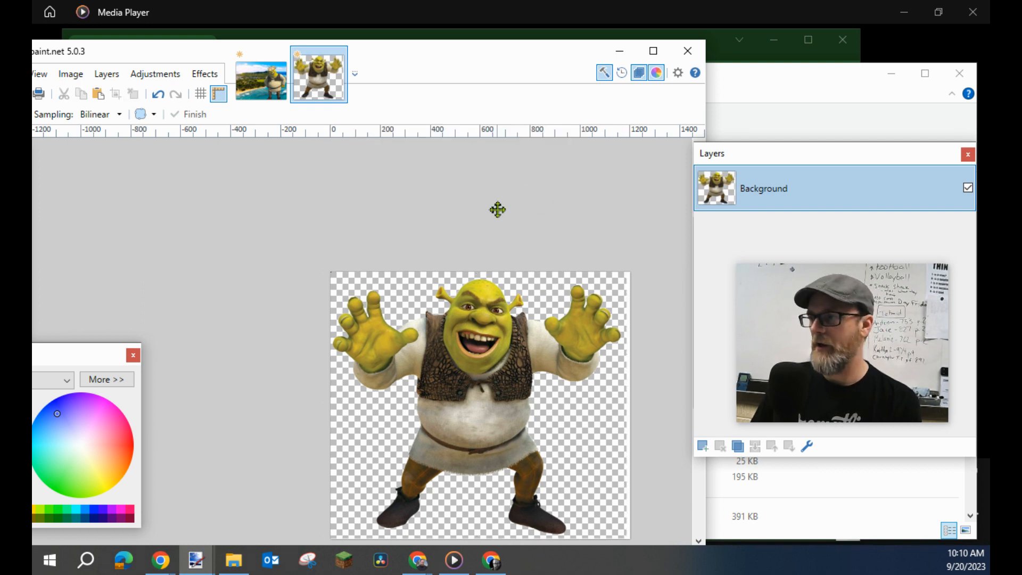
scroll(498, 190, "down", 3)
scroll(612, 208, "up", 2)
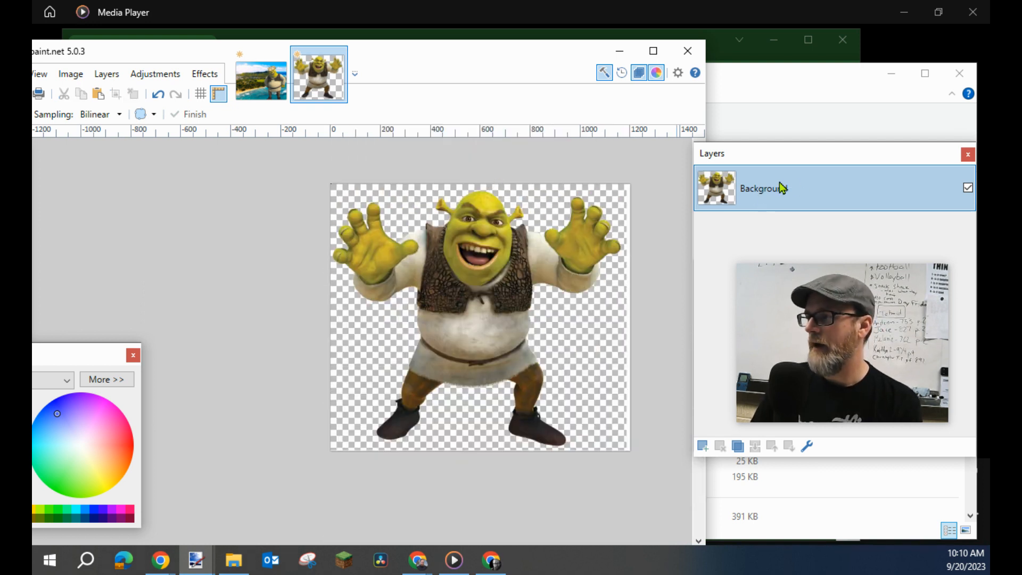
- Select the background around Shrek with the Magic Wand, raise the tolerance to 66%, and clear the selection
left_click_drag(818, 166, 759, 83)
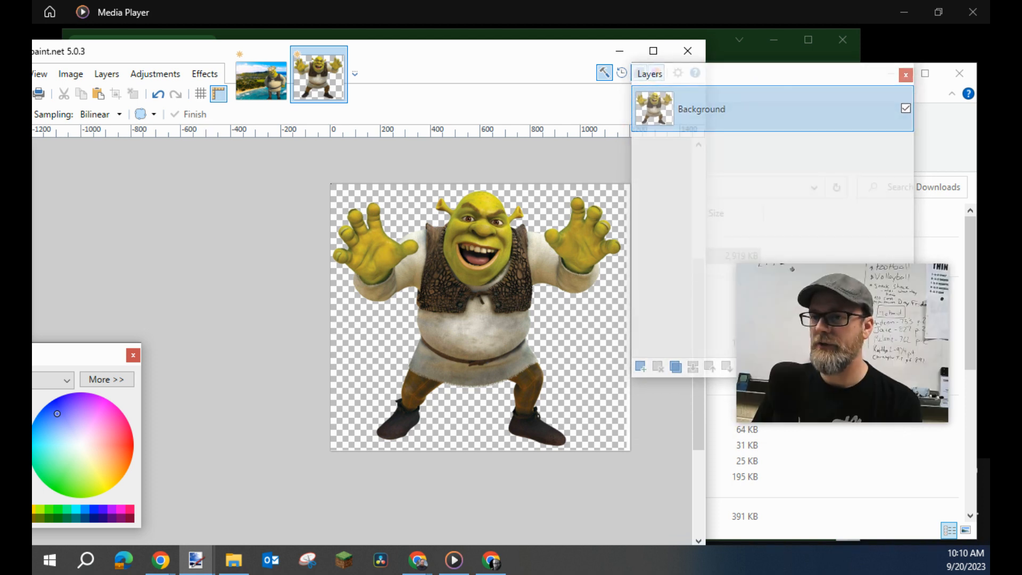
left_click_drag(32, 127, 65, 128)
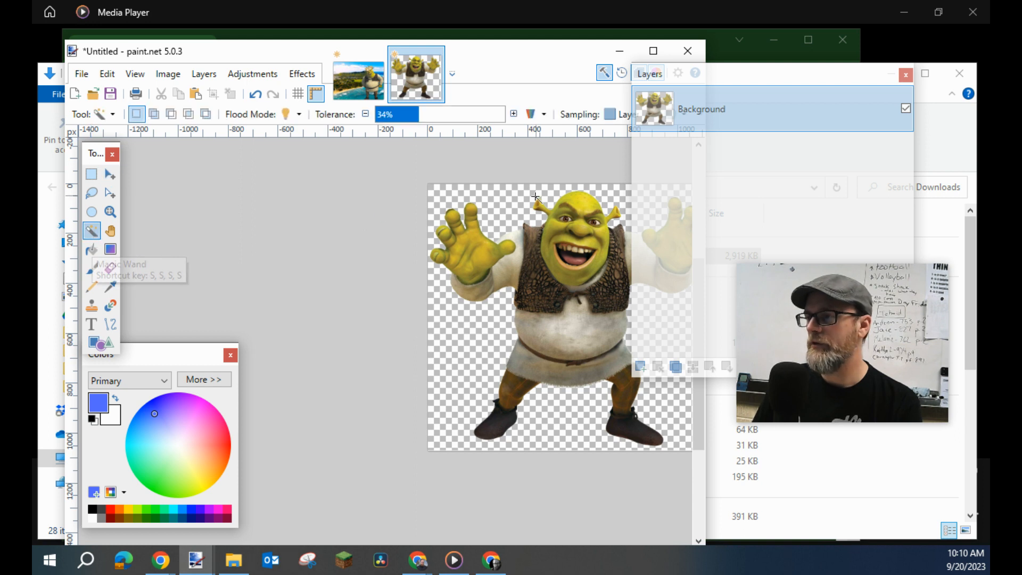
left_click(523, 212)
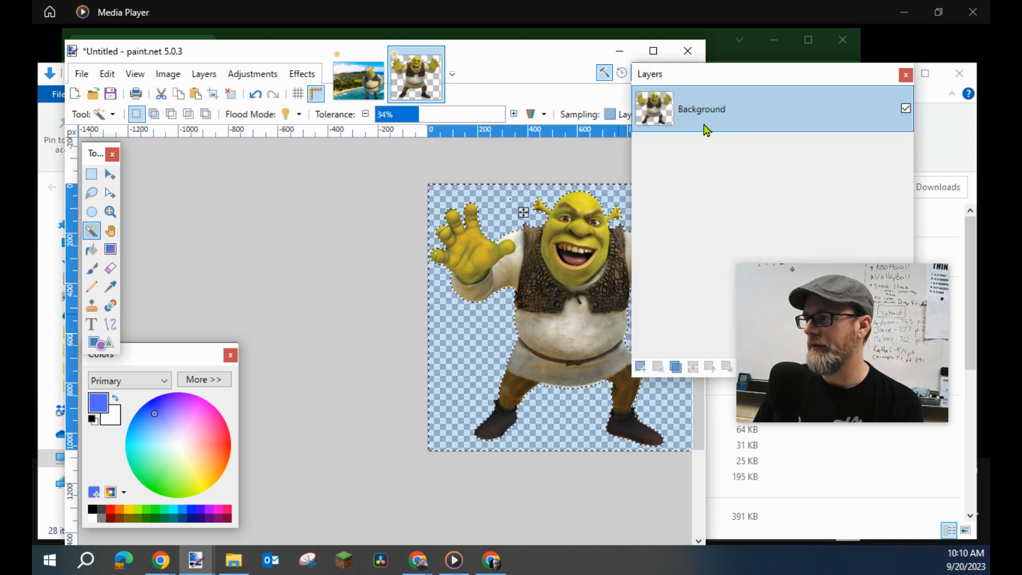
left_click_drag(709, 75, 835, 106)
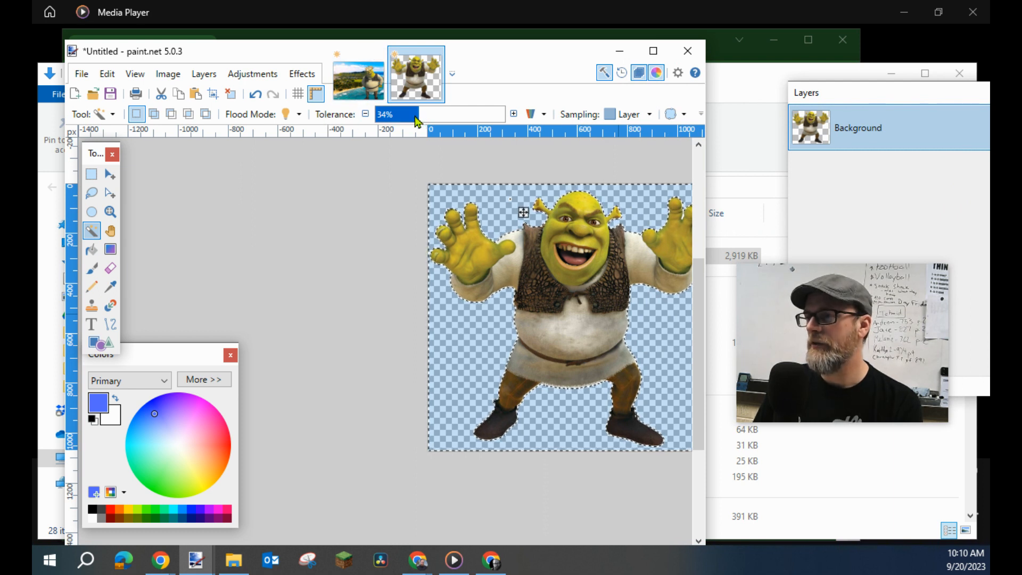
left_click_drag(421, 122, 461, 116)
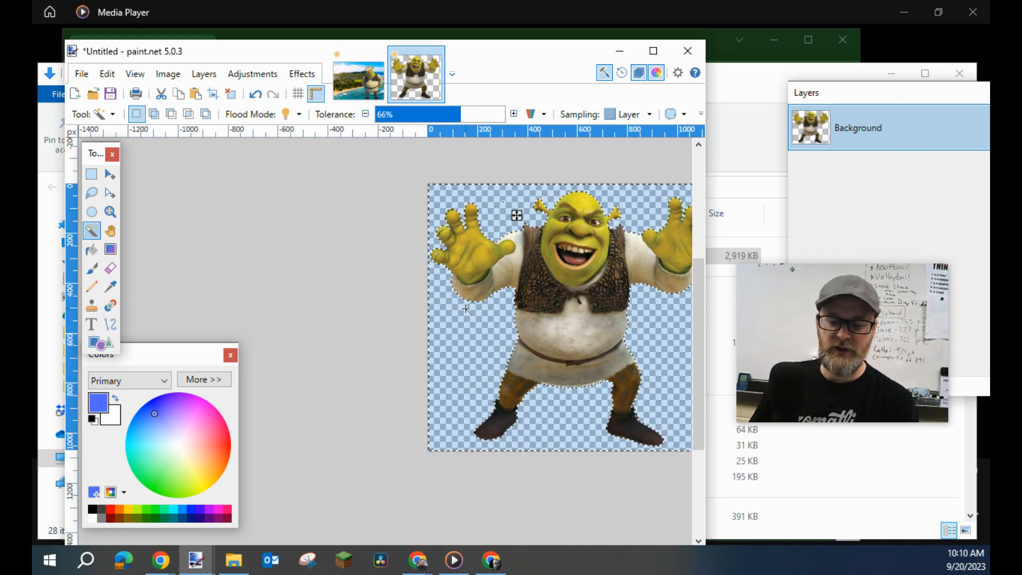
key("ctrl+d")
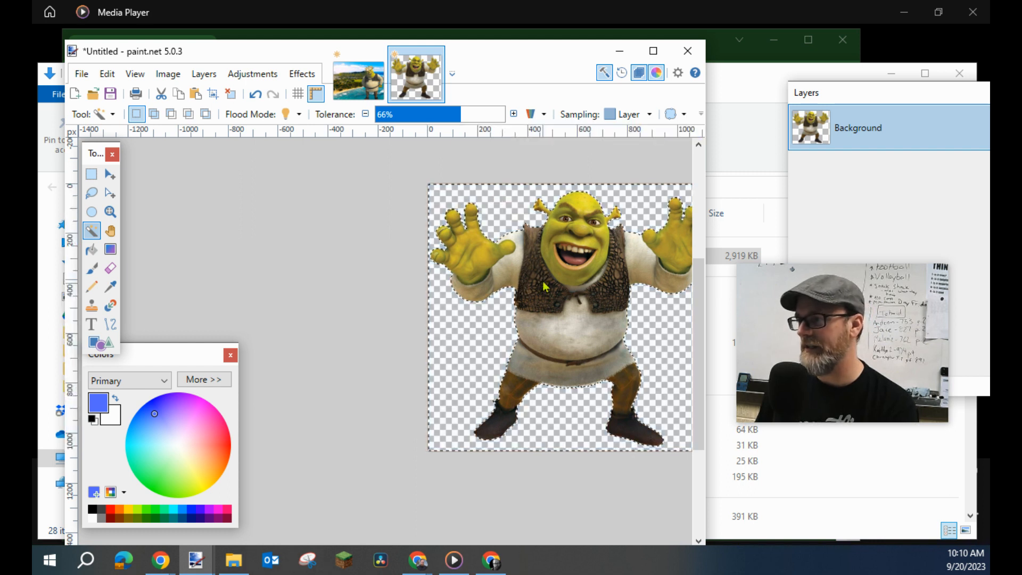
- Widen the editor window to show the whole Shrek canvas and move the Layers window so its controls are reachable
left_click_drag(533, 57, 484, 61)
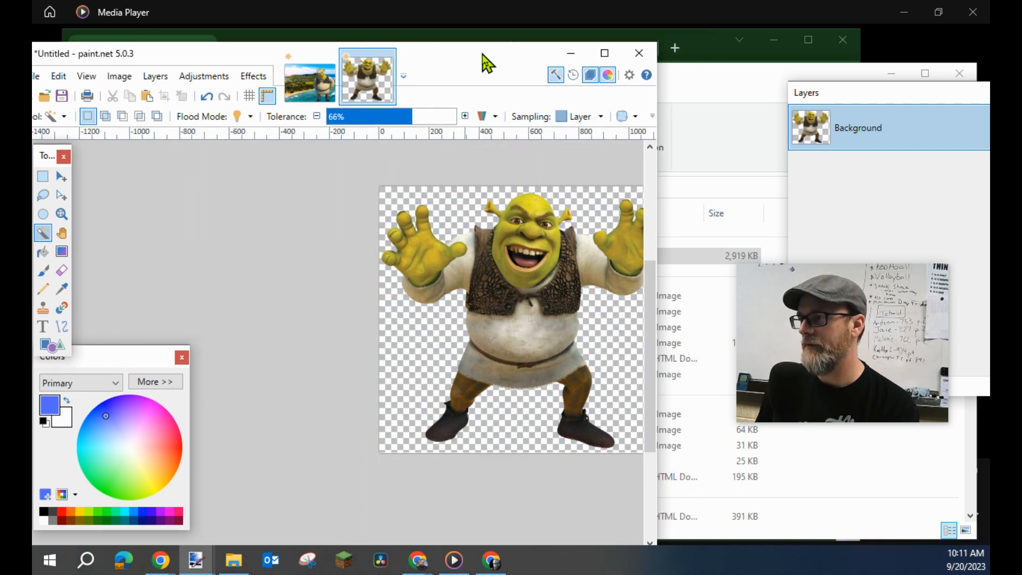
left_click_drag(657, 224, 768, 250)
left_click_drag(840, 327, 220, 223)
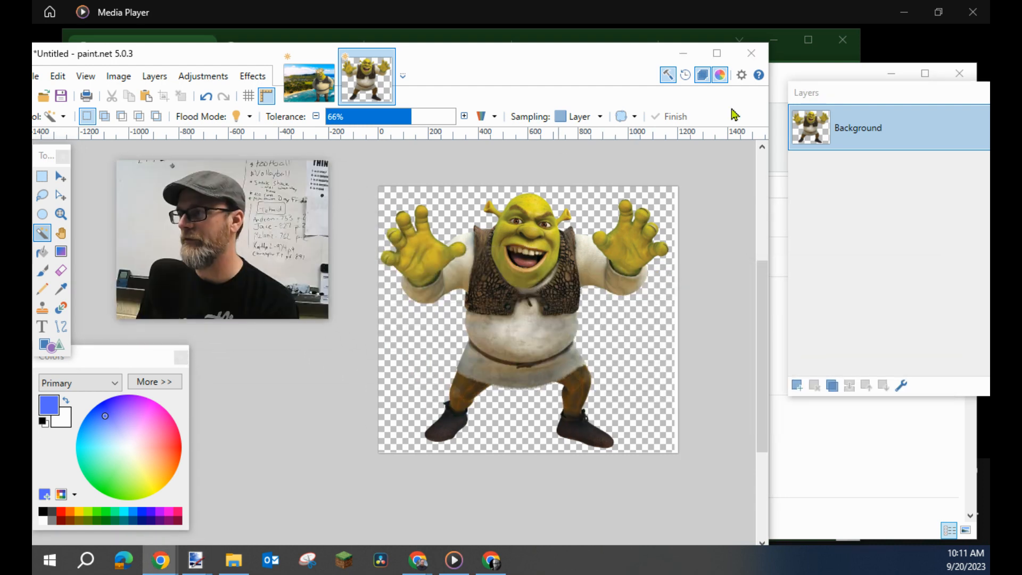
left_click_drag(847, 98, 746, 107)
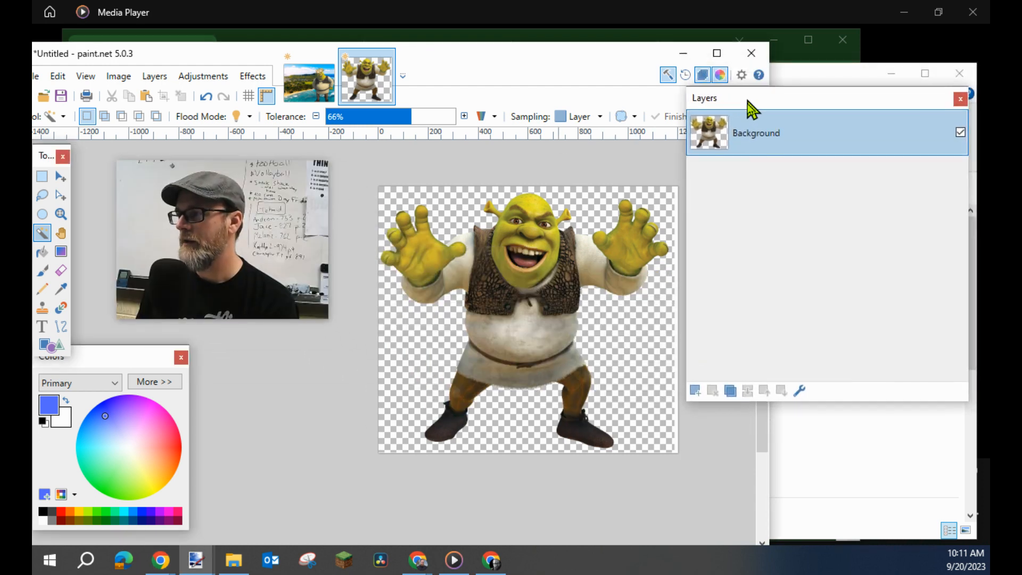
- Add a new layer beneath the Shrek picture and rename the Shrek picture's layer to shrek
left_click(696, 391)
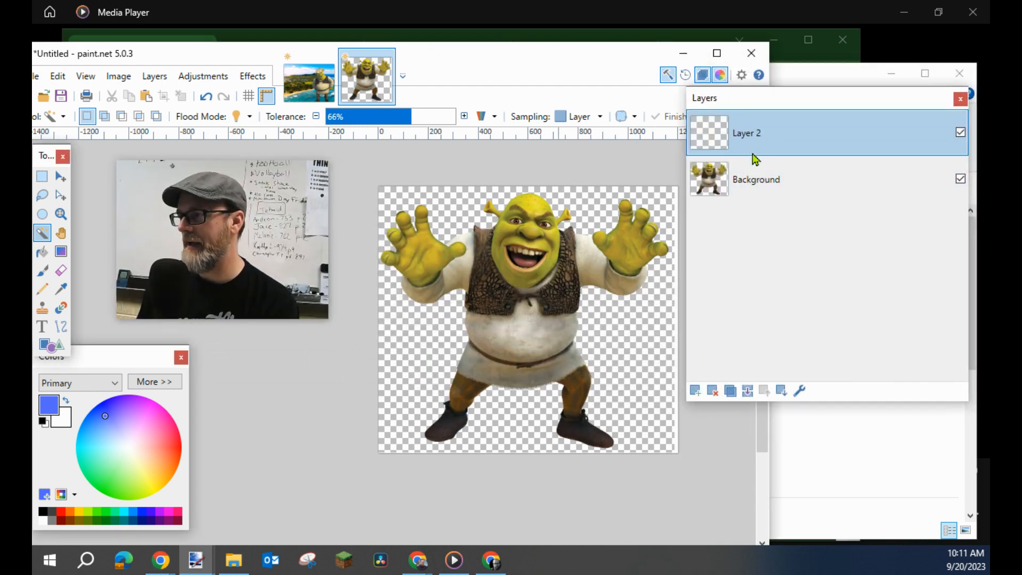
left_click_drag(755, 158, 760, 192)
double_click(764, 140)
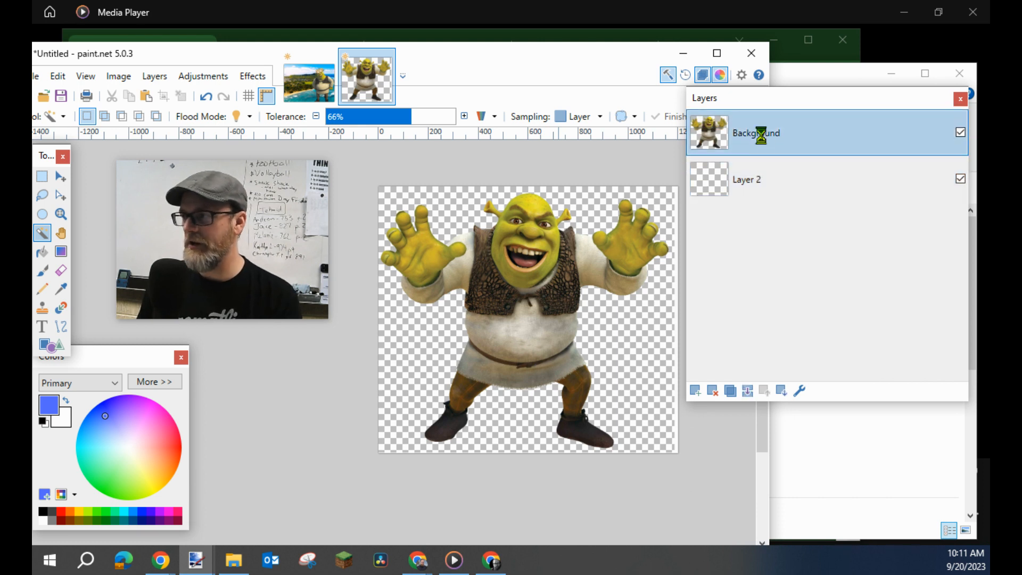
type("shrek")
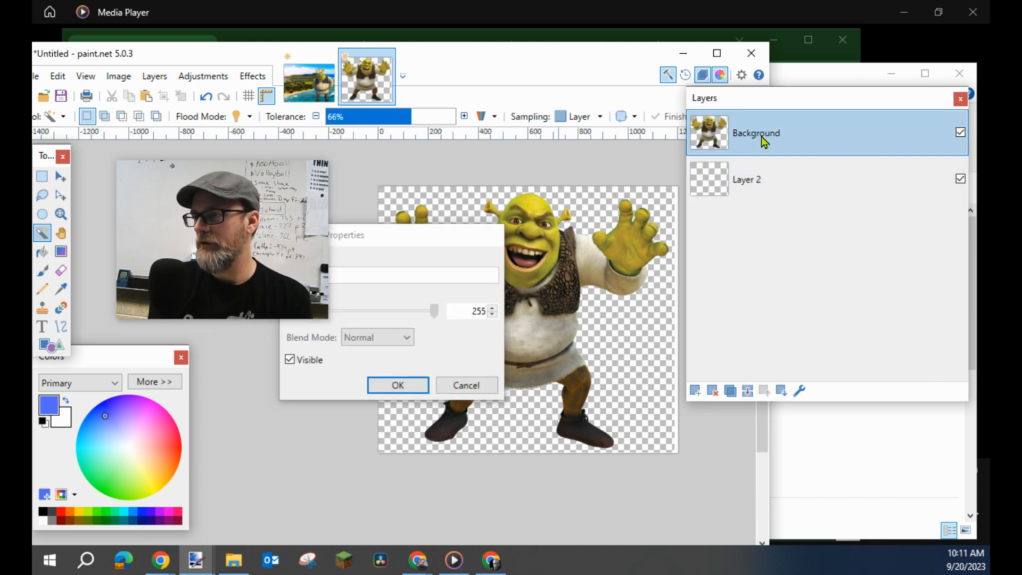
key("Return")
left_click_drag(269, 238, 219, 199)
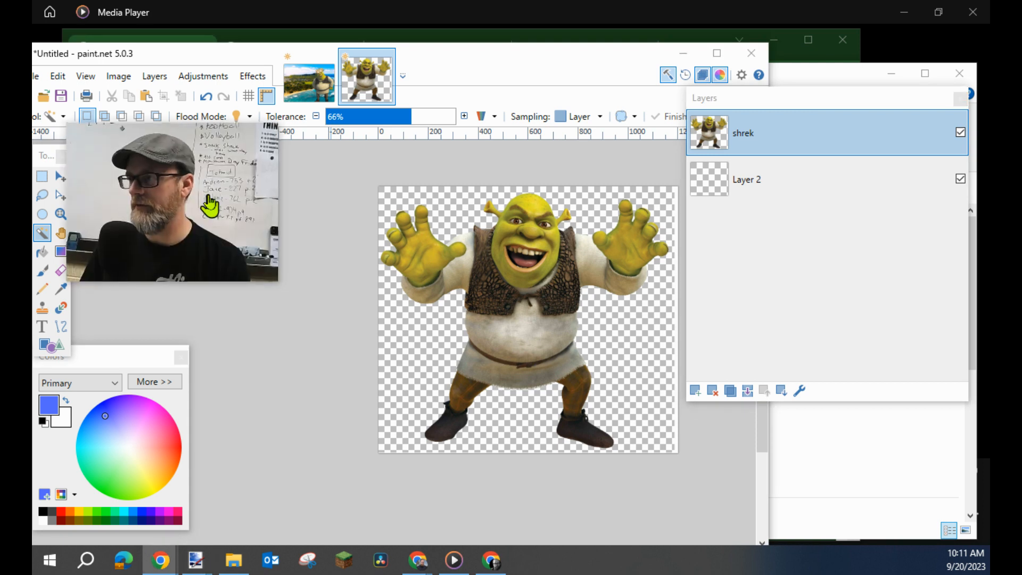
- Rename the empty layer below the Shrek picture to color
left_click(766, 192)
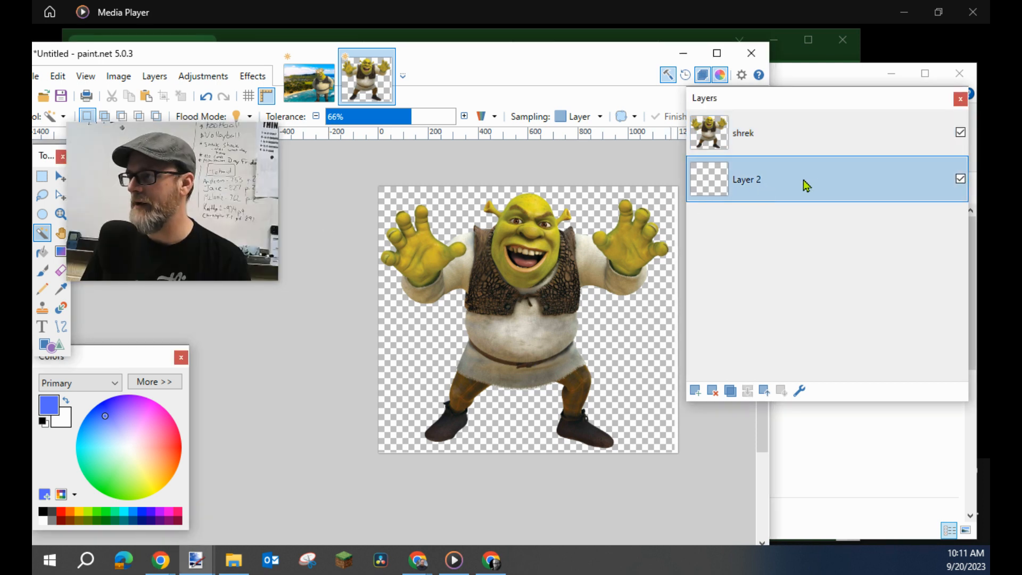
double_click(751, 183)
type("co")
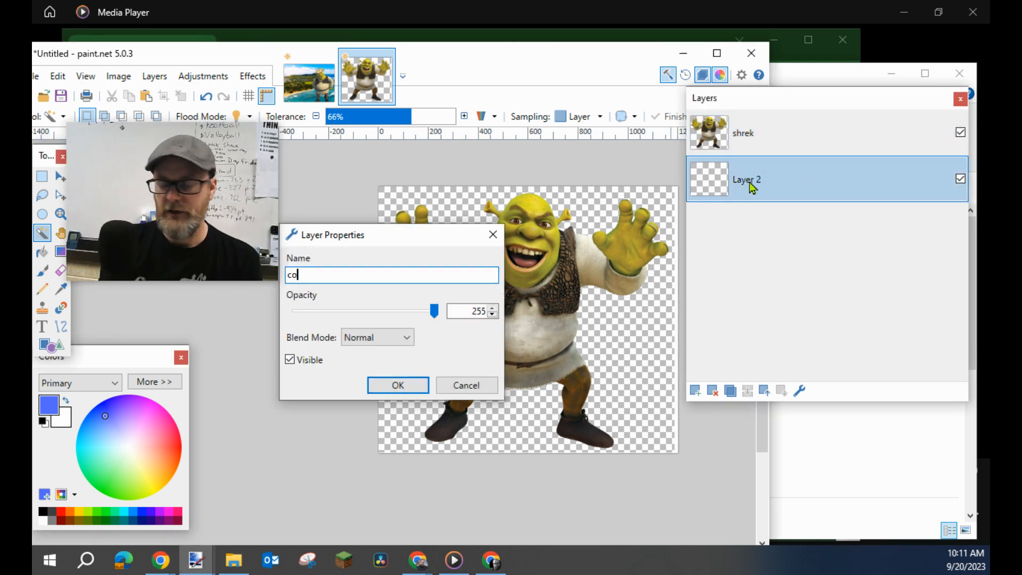
type("lor")
left_click(399, 385)
left_click_drag(159, 162, 242, 170)
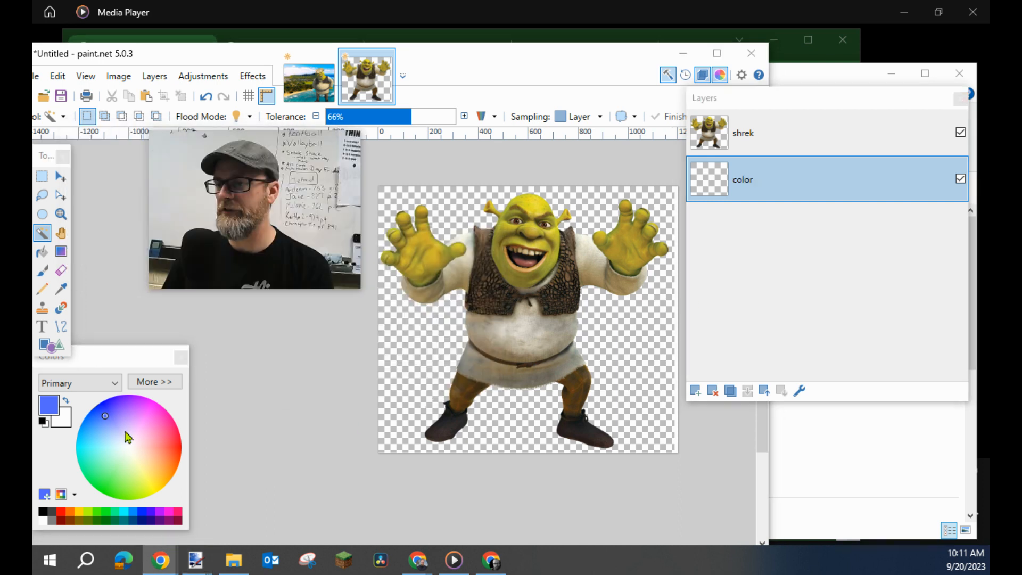
- Fill the color layer with solid light green using the Paint Bucket
left_click(125, 467)
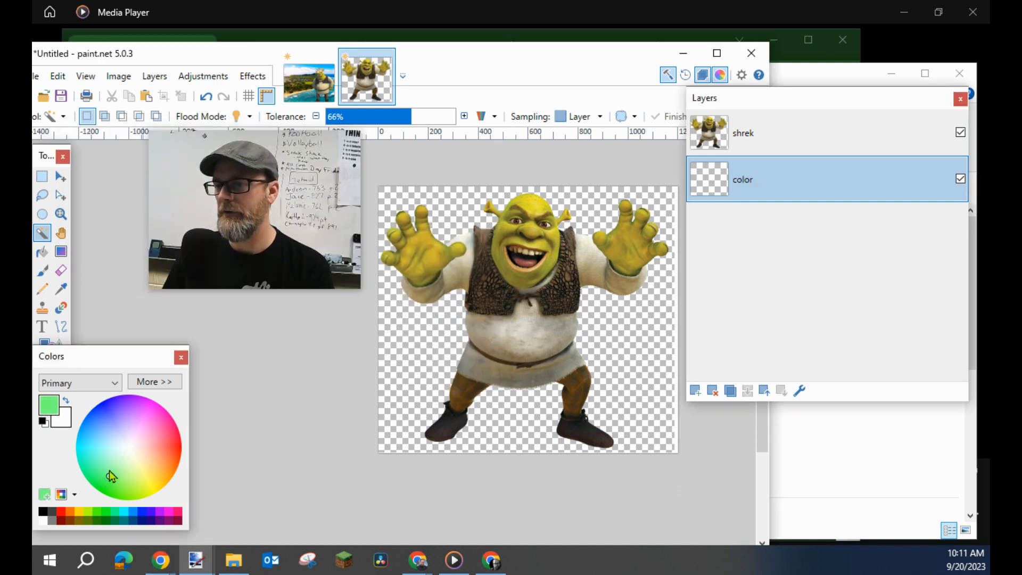
left_click(42, 255)
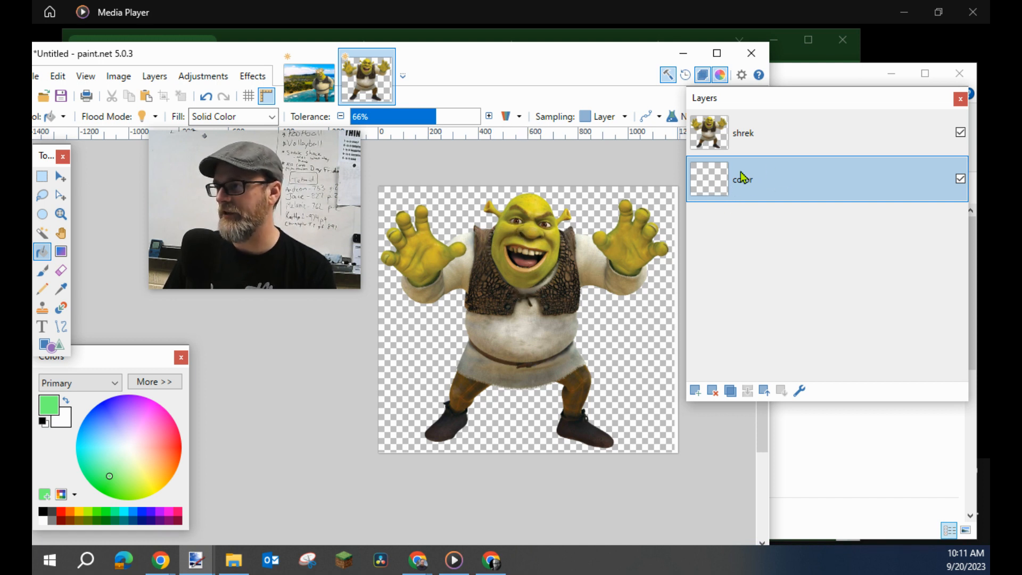
left_click(507, 255)
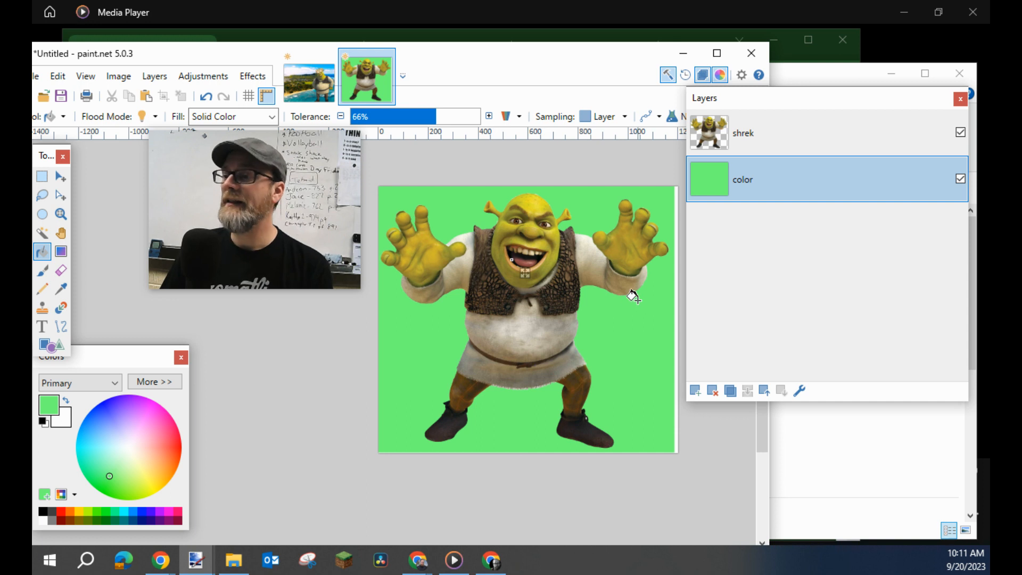
- Shift the shrek layer slightly to the right to remove the white strip along the canvas edge, and deselect it
left_click(780, 145)
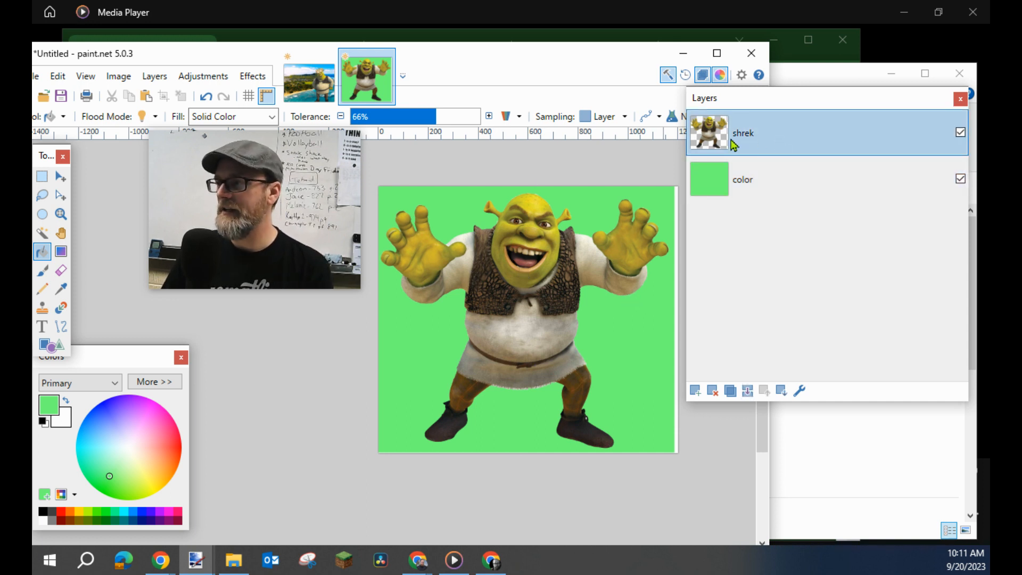
left_click(62, 186)
mouse_move(500, 288)
left_mouse_down()
mouse_move(457, 334)
mouse_move(531, 309)
mouse_move(496, 280)
mouse_move(503, 294)
left_mouse_up()
left_click_drag(524, 282, 522, 287)
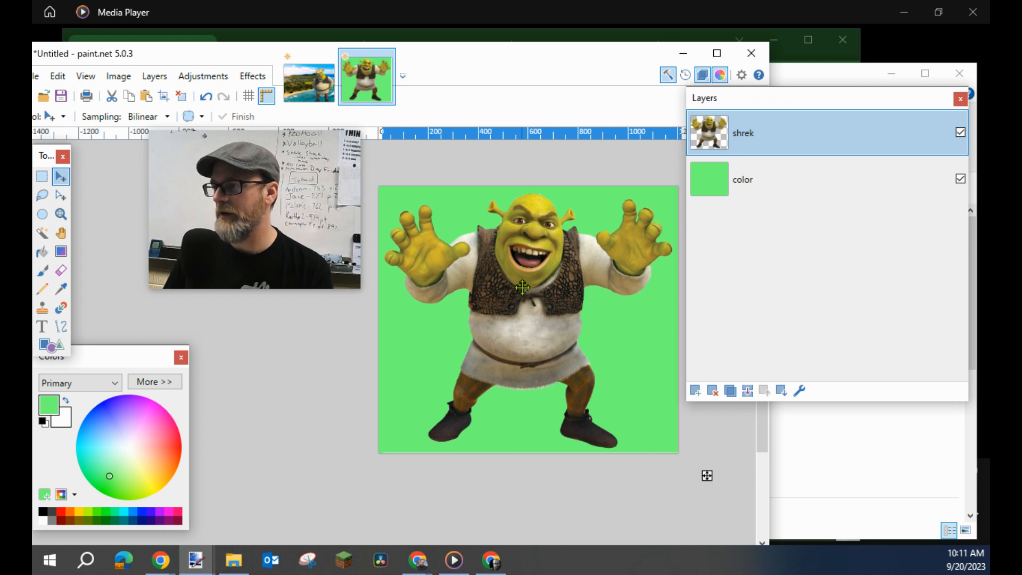
key("ctrl+d")
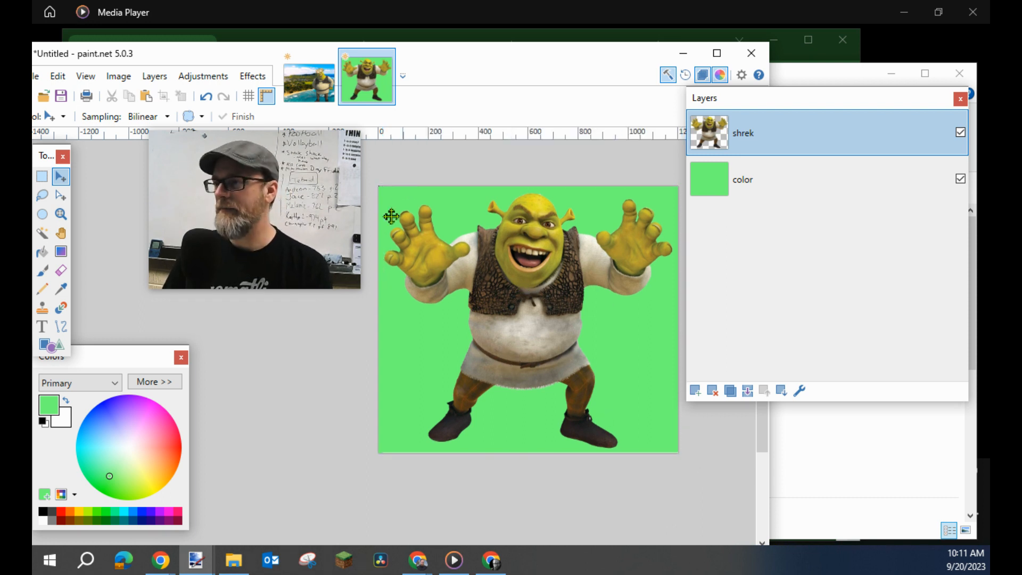
- Enlarge the canvas to 1600 by 1600 pixels, keeping the anchor at Top Left
left_click(118, 76)
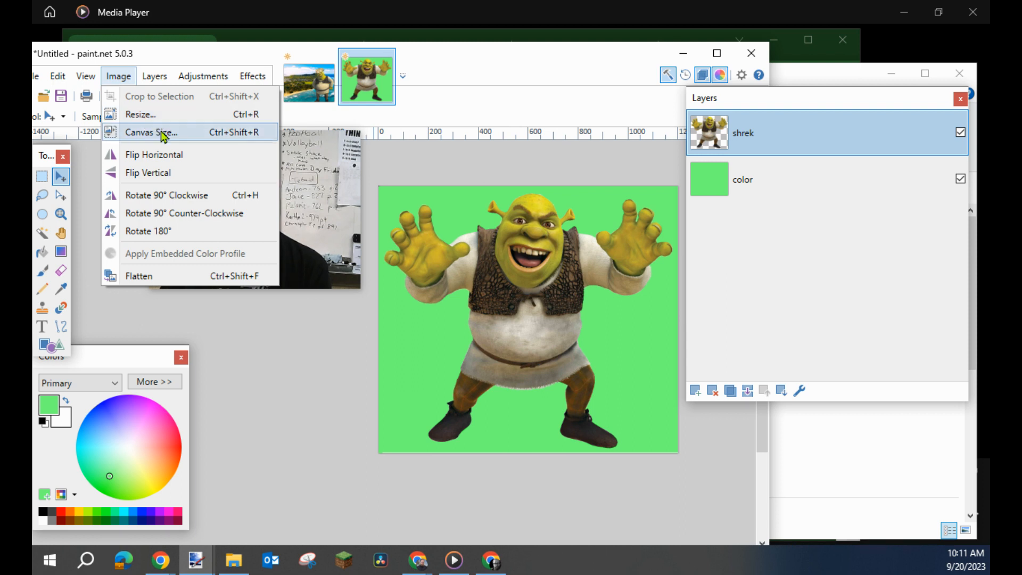
left_click(151, 133)
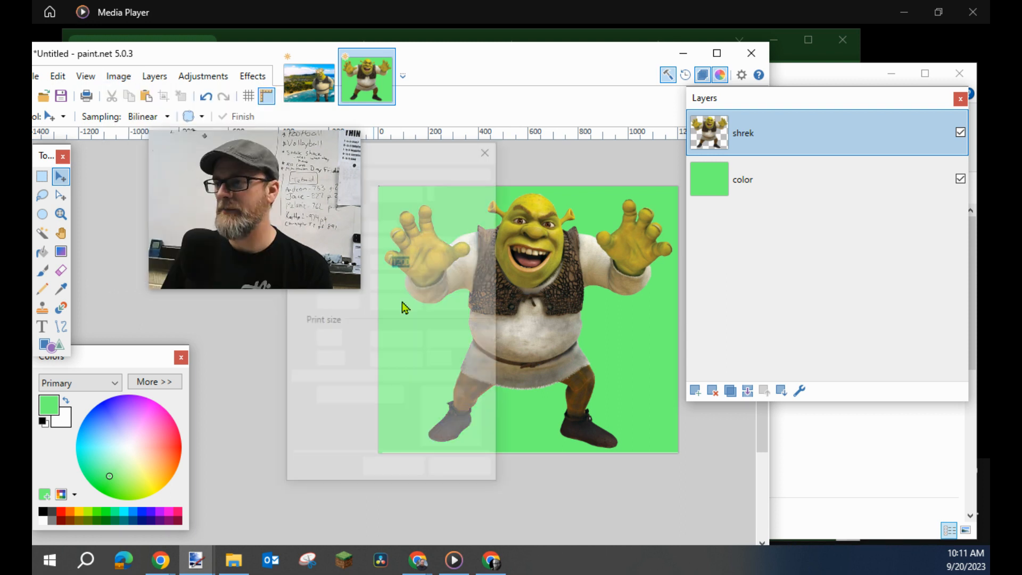
left_click_drag(300, 158, 199, 147)
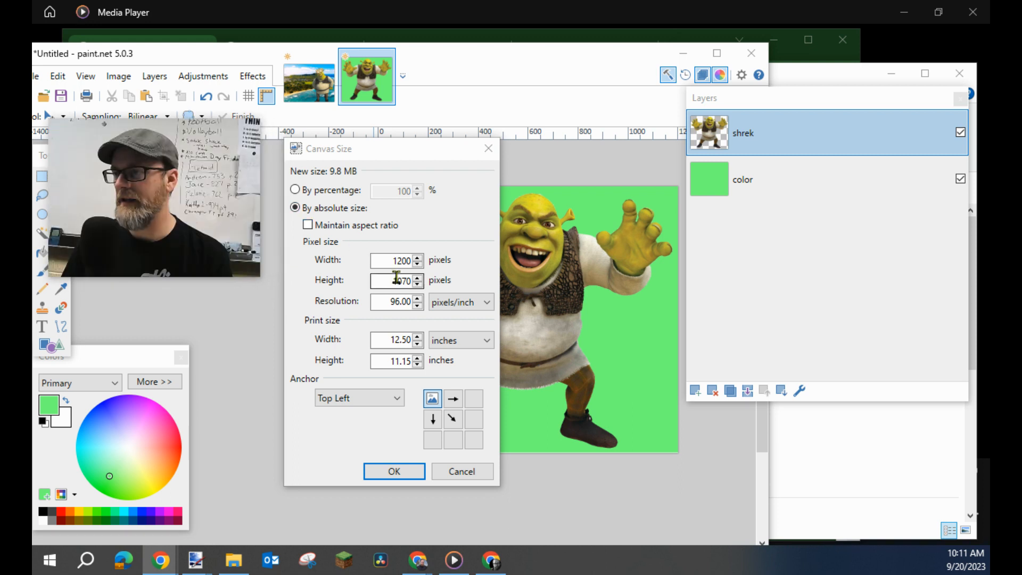
left_click(378, 261)
left_click_drag(378, 261, 416, 261)
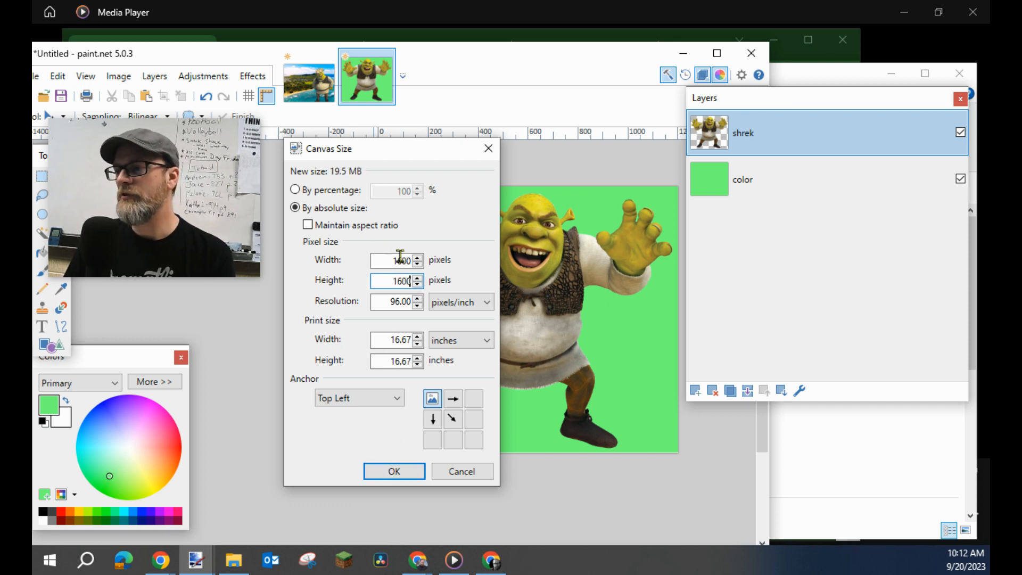
left_click(411, 476)
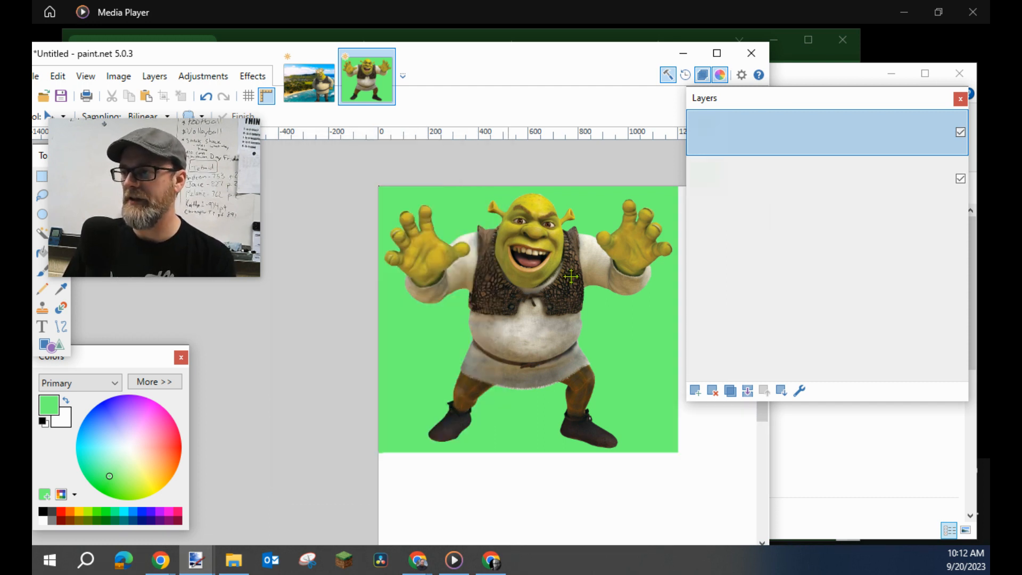
- Reposition the Shrek picture on the enlarged canvas, slightly below and right of the canvas's upper-left corner
left_click_drag(523, 294, 573, 350)
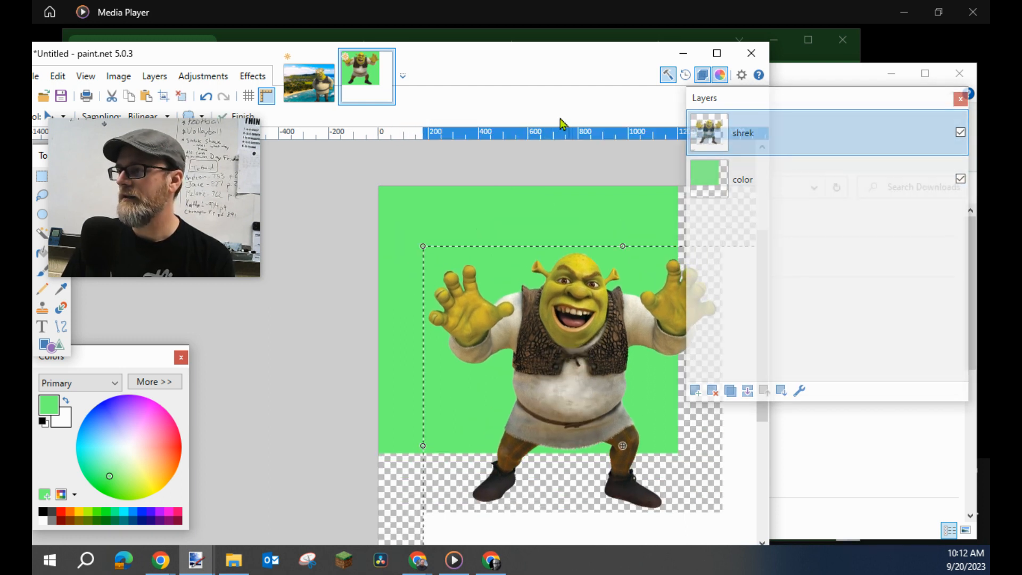
left_click_drag(794, 102, 860, 114)
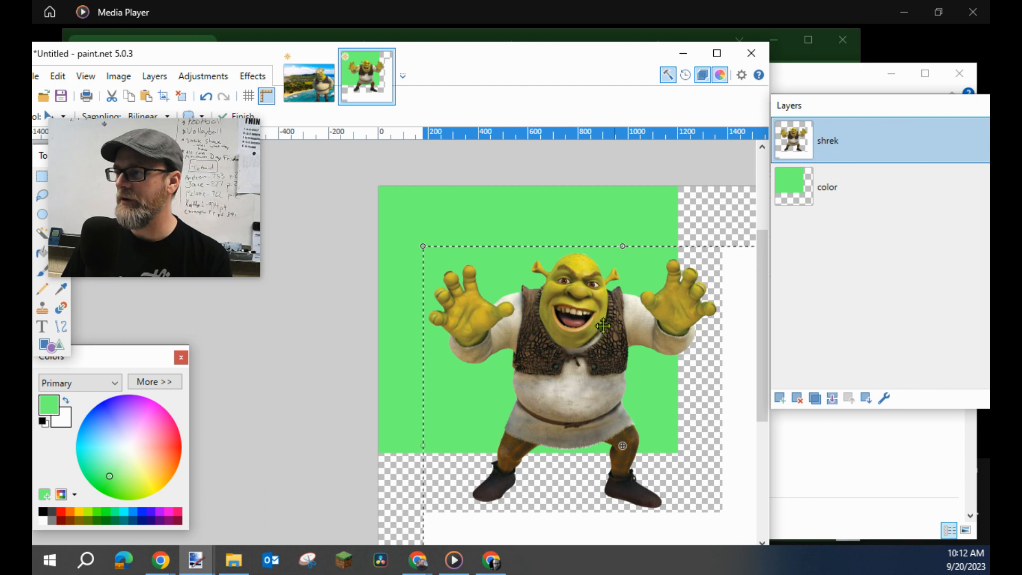
key("ctrl+shift+x")
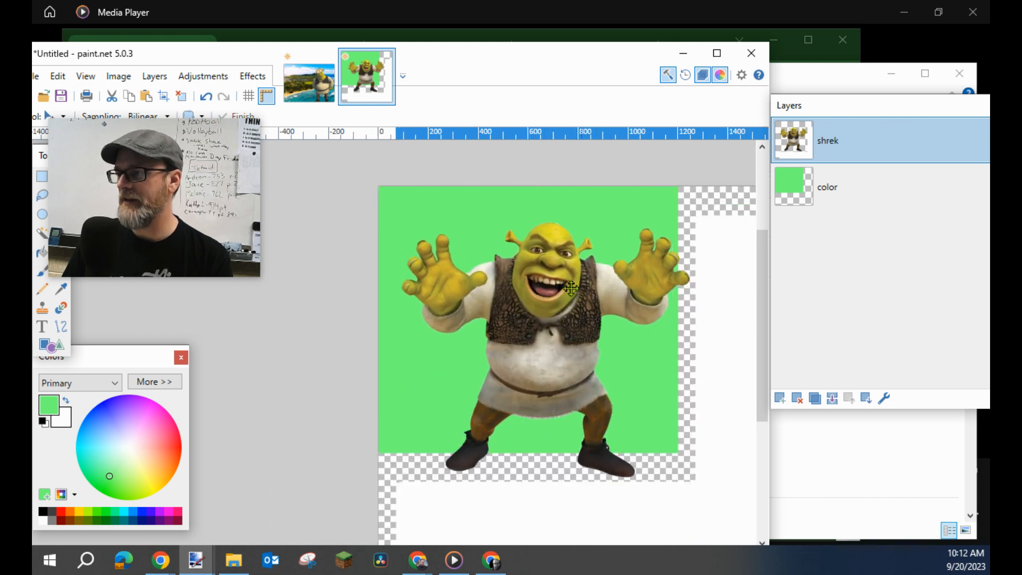
- Select the white area around the Shrek picture on the shrek layer with the Magic Wand, delete it, and deselect
left_click_drag(111, 193, 185, 210)
left_click(42, 233)
left_click(489, 275)
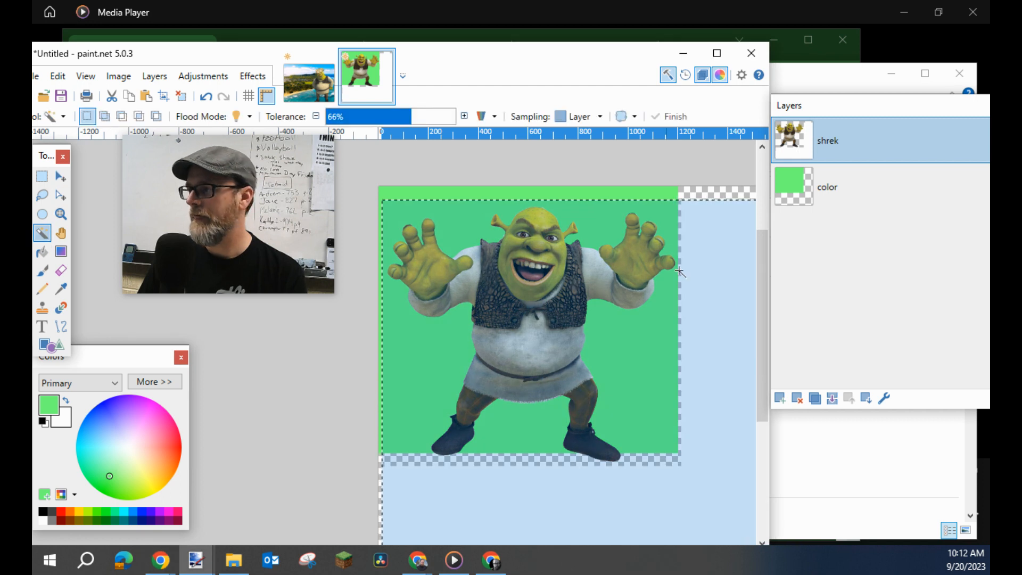
left_click(737, 254)
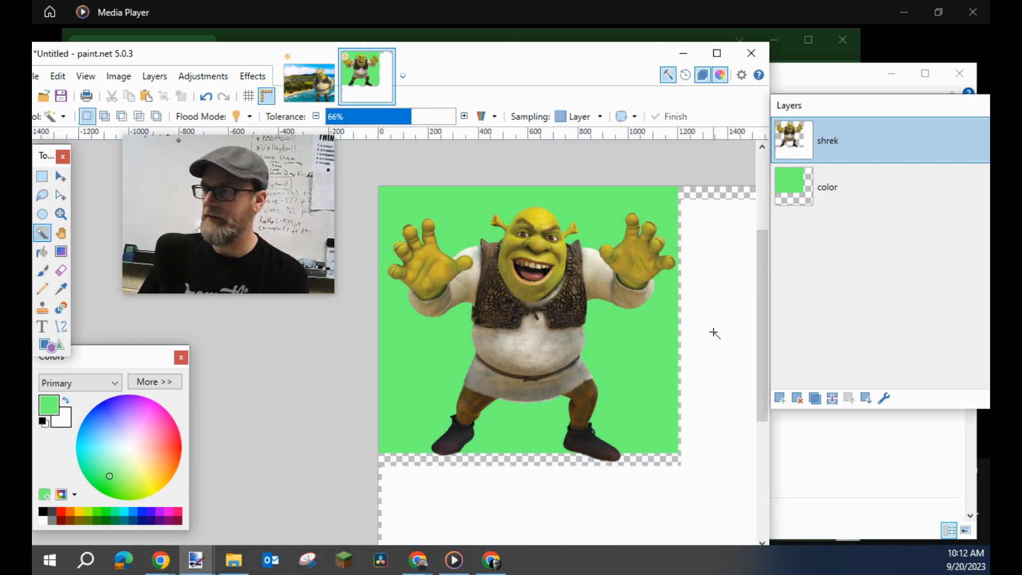
key("Delete")
key("ctrl+d")
- Select the green fill on the color layer with the Magic Wand and delete it
left_click(806, 191)
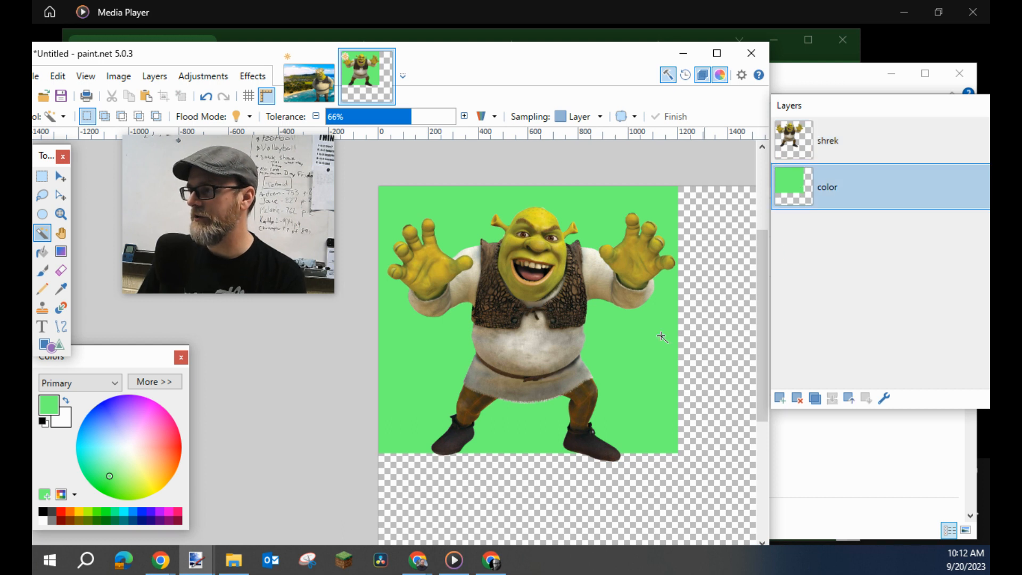
left_click(642, 358)
key("Delete")
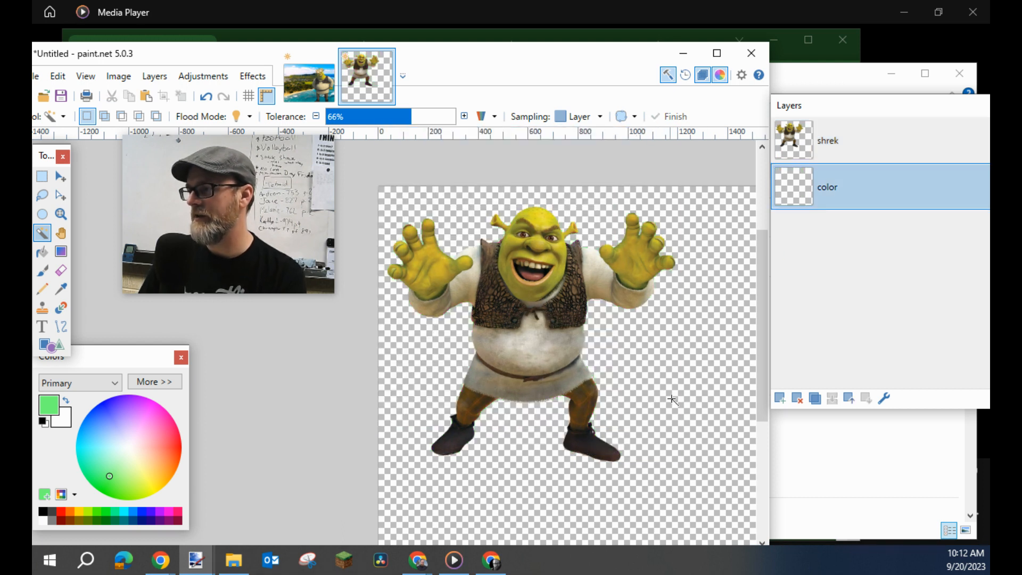
- Try to move Shrek with the Move tool while the color layer is active
left_click(61, 178)
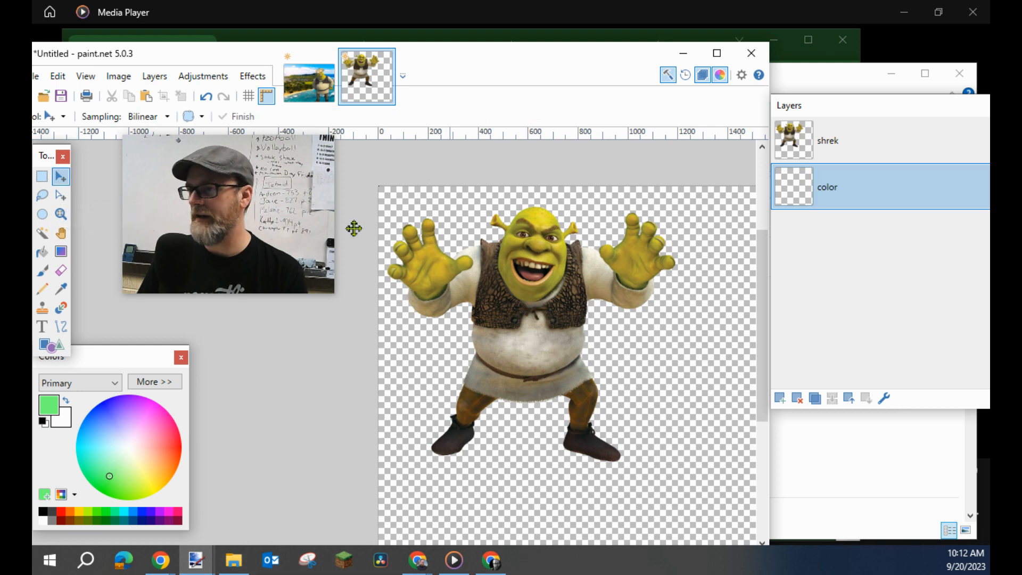
left_click(512, 326)
left_click_drag(512, 326, 598, 369)
left_click_drag(545, 345, 544, 344)
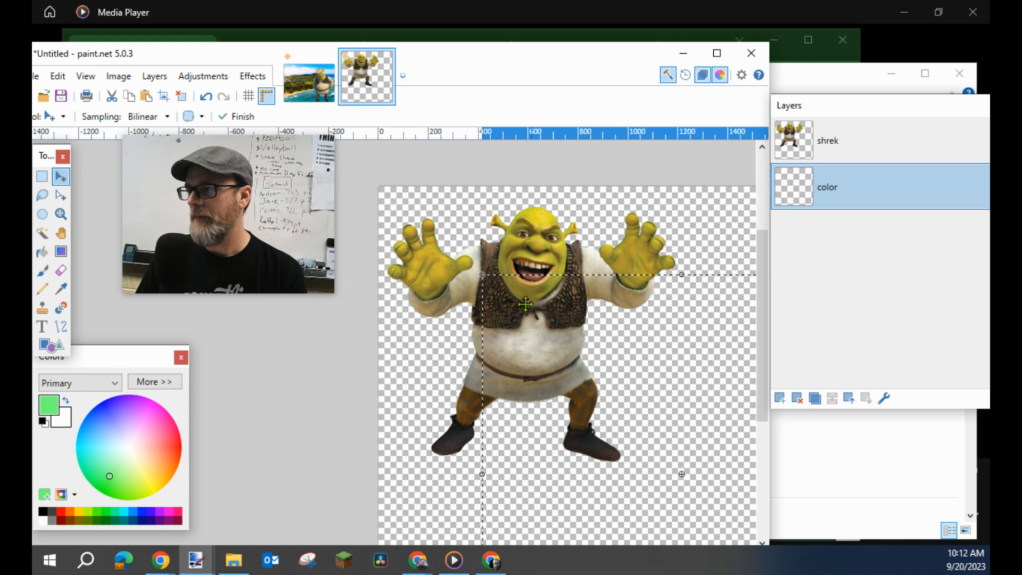
- Move the selected part of Shrek on the shrek layer away from the rest, undo the move, and deselect
left_click(826, 155)
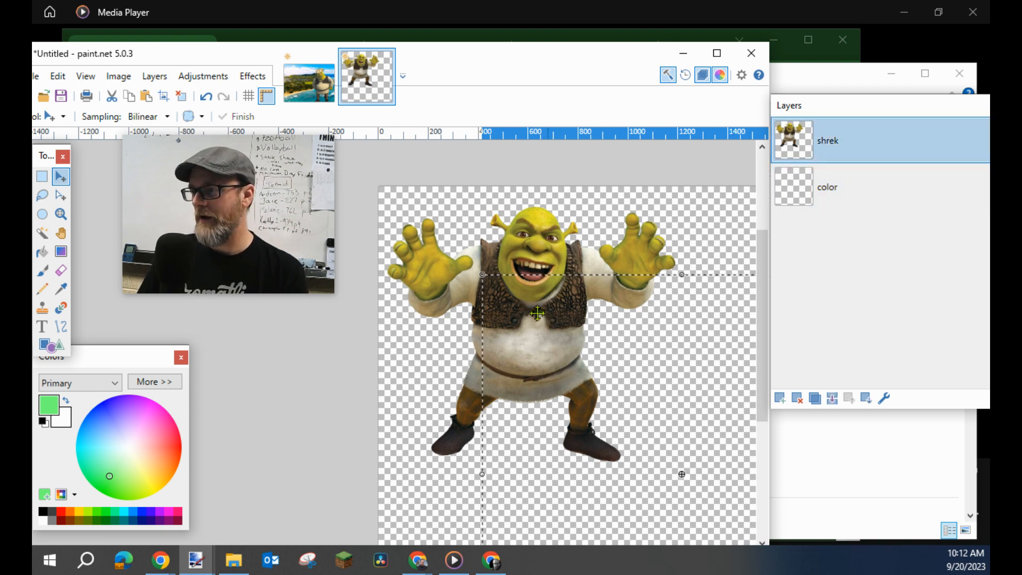
left_click_drag(556, 348, 627, 399)
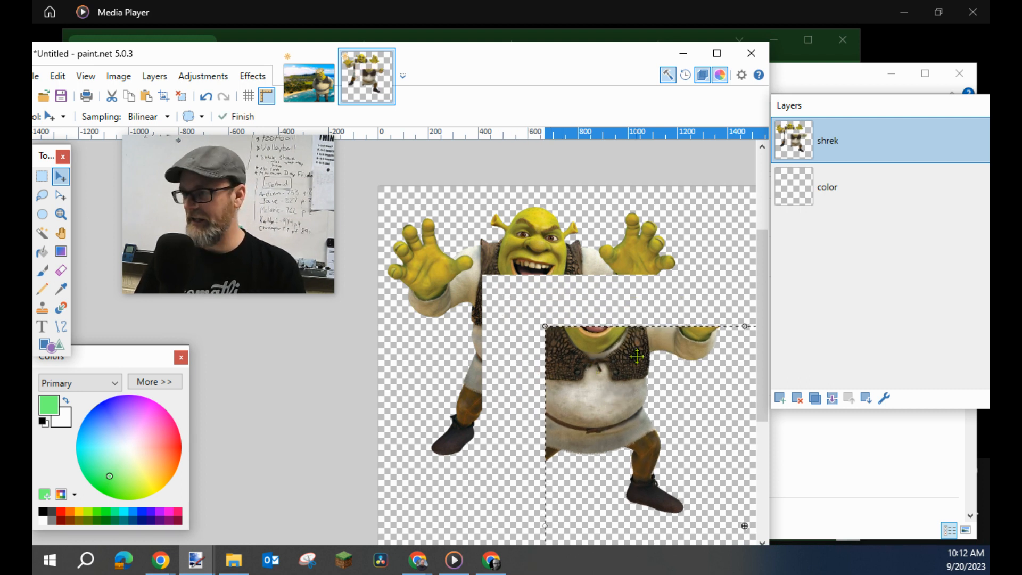
key("ctrl+z")
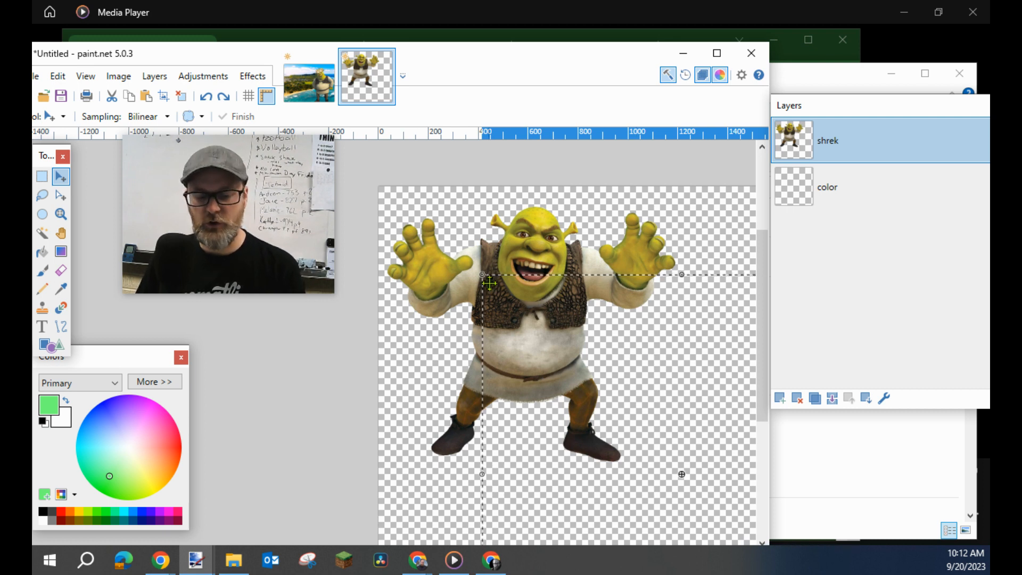
key("ctrl+d")
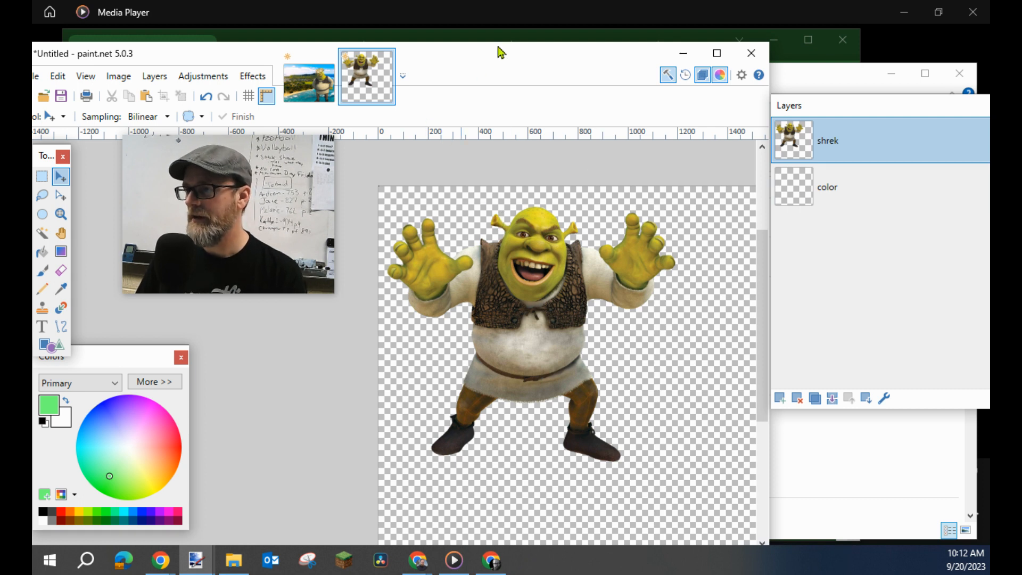
left_click_drag(506, 58, 498, 53)
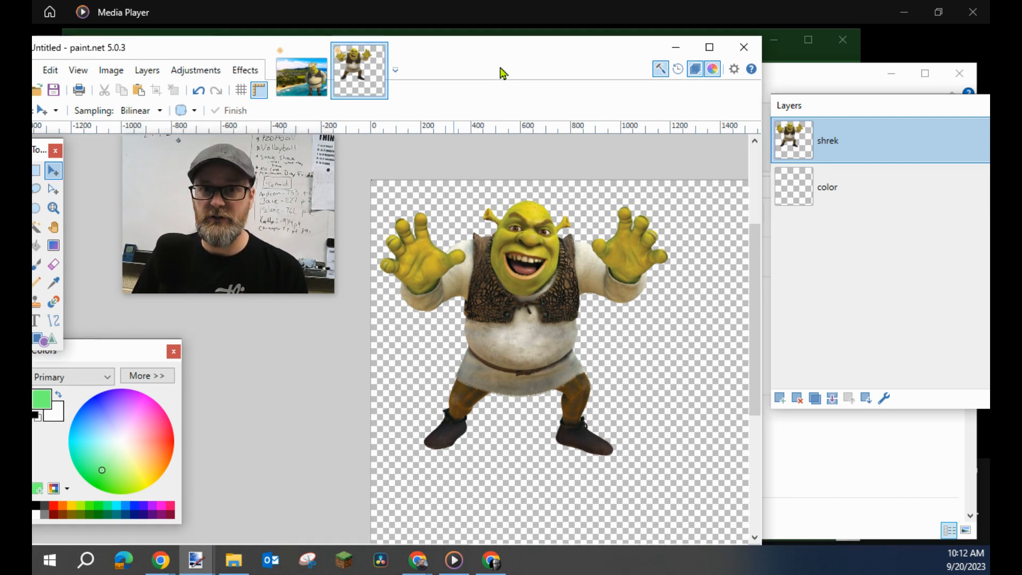
- Move Shrek on the shrek layer toward the lower-right part of the canvas, with the selection's top-left corner at about 320, 402
left_click_drag(551, 305, 596, 406)
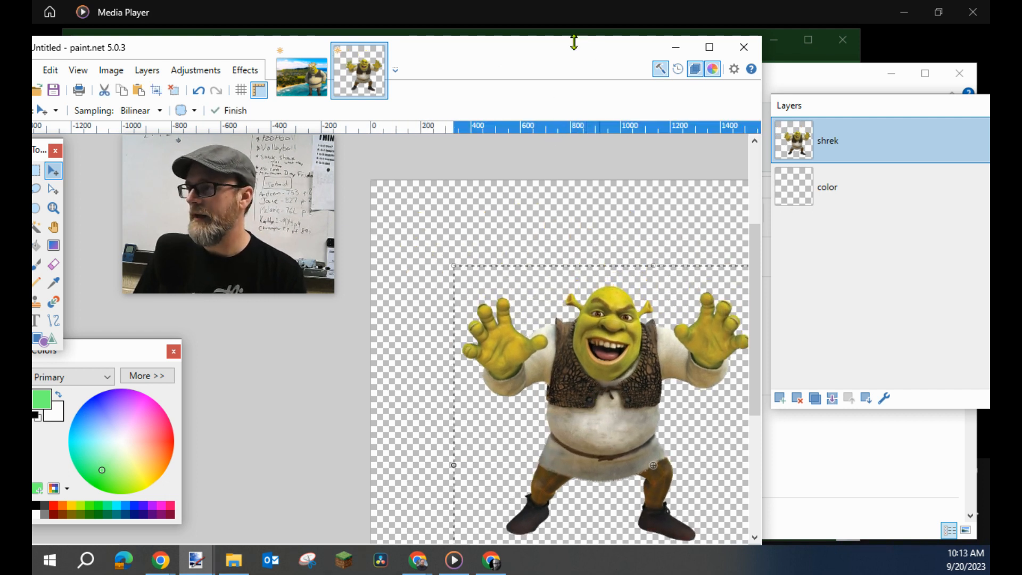
left_click(710, 47)
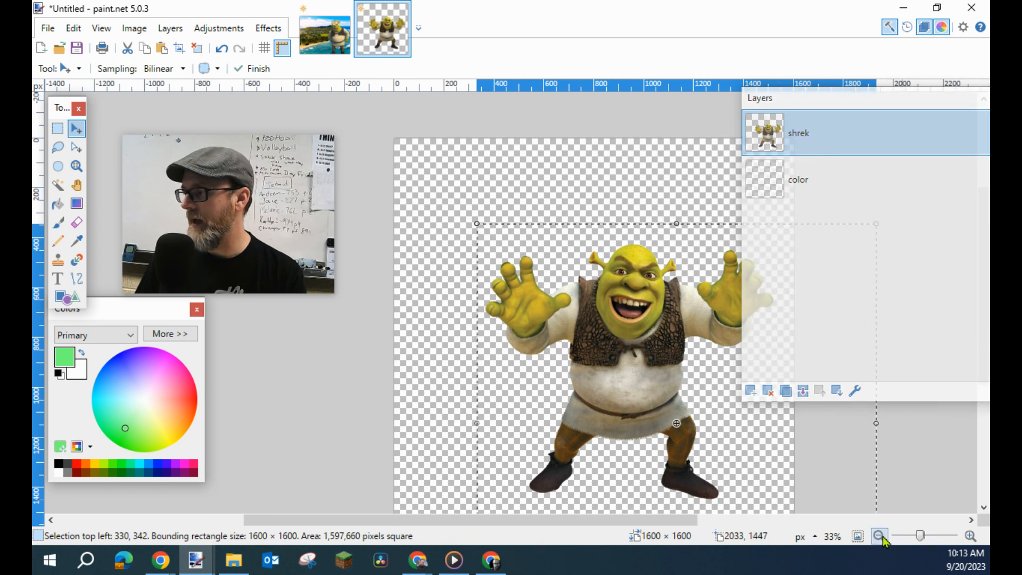
left_click(880, 536)
left_click(880, 536)
left_click_drag(563, 340, 577, 353)
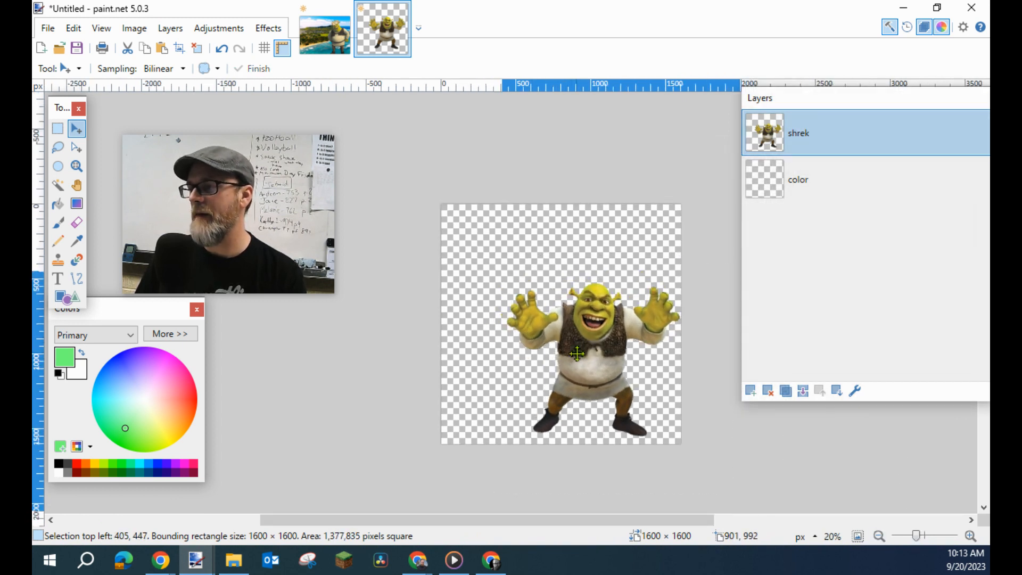
left_click_drag(594, 352, 582, 346)
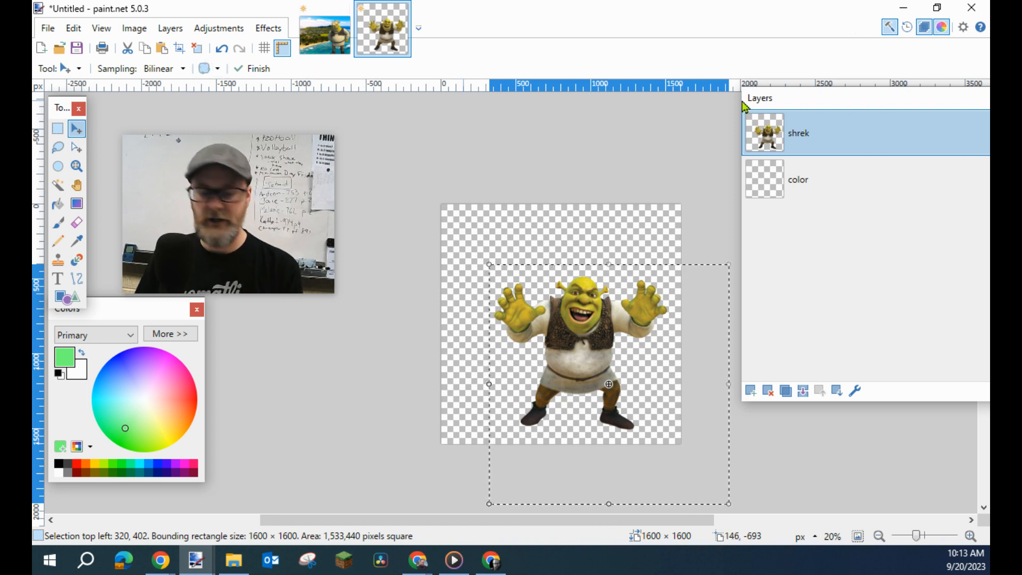
key("super+shift+s")
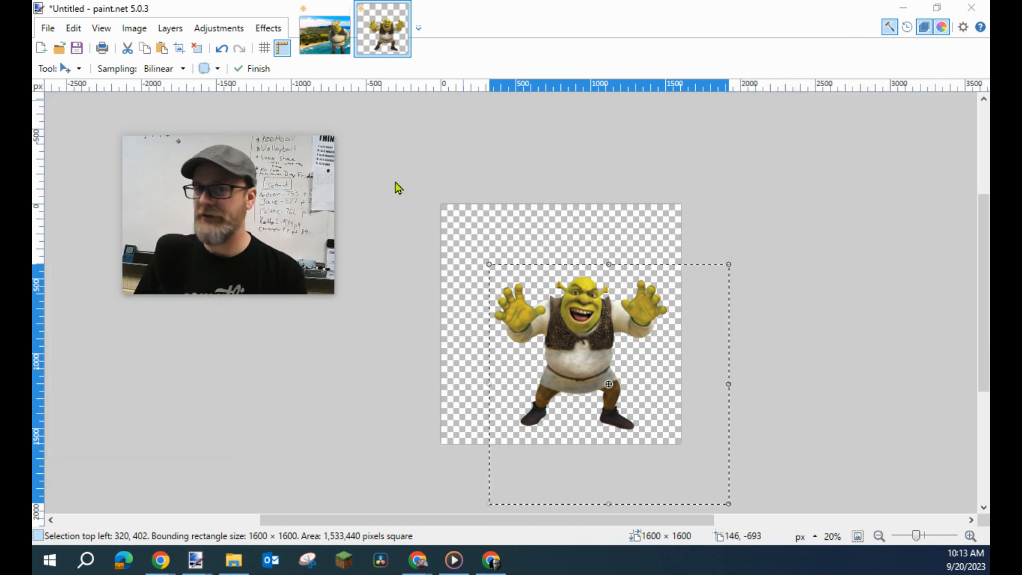
key("super+Tab")
left_click(387, 182)
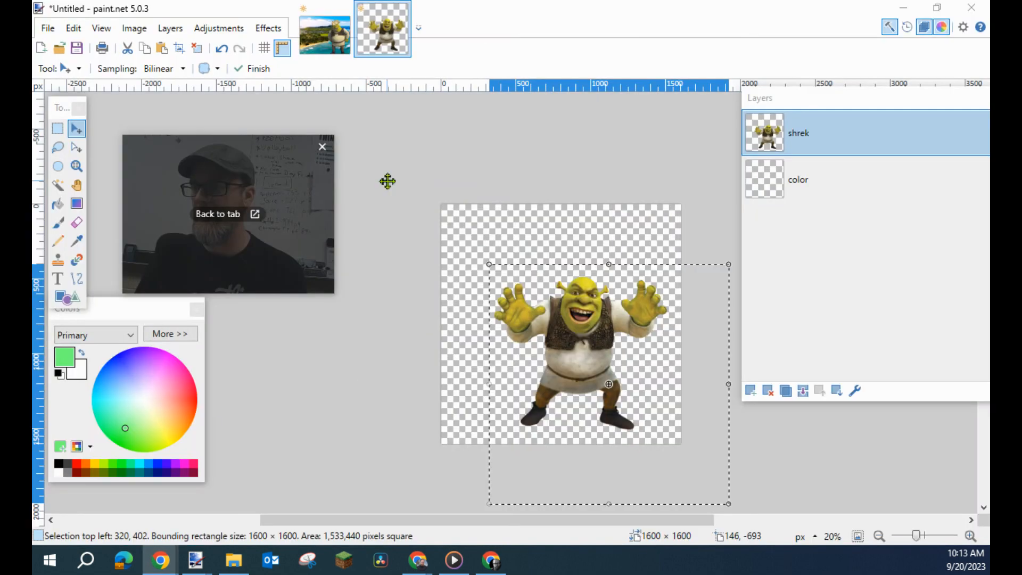
key("super+Tab")
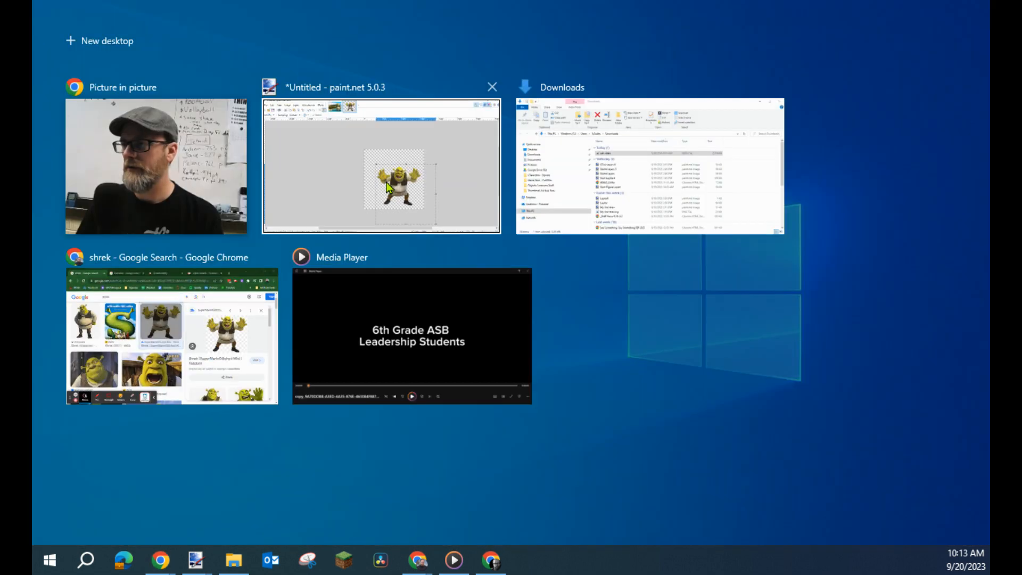
left_click(388, 182)
key("super+Tab")
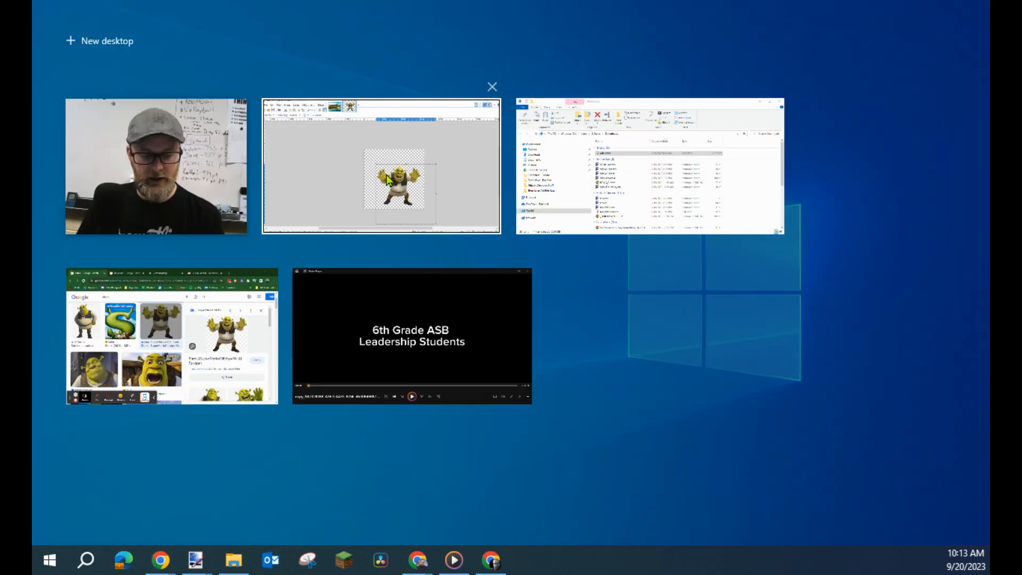
left_click(387, 182)
- Switch to Chrome and search Google Images for "hawaii" in place of the shrek search
key("alt+Tab")
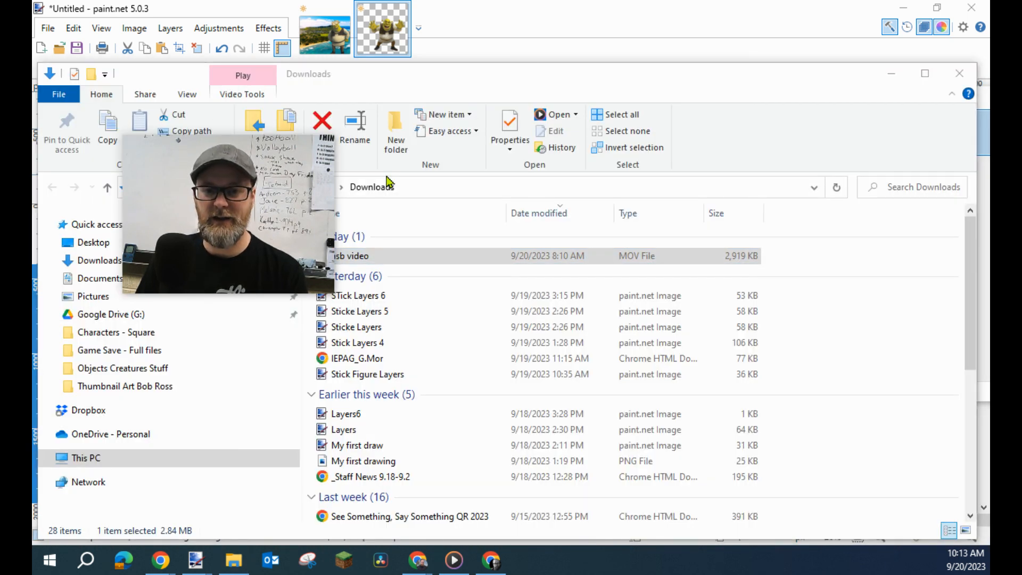
key("alt+Tab")
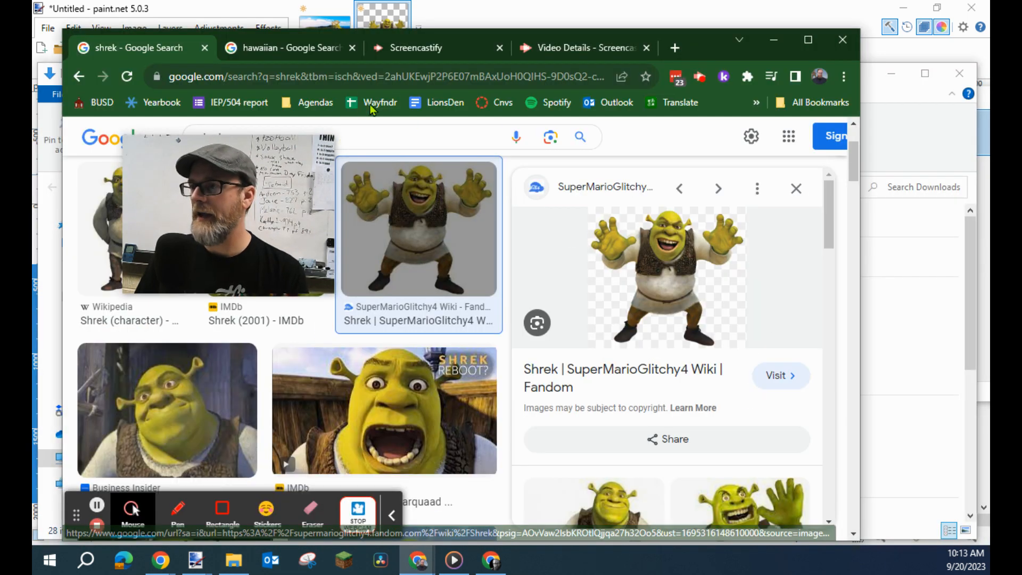
left_click(194, 133)
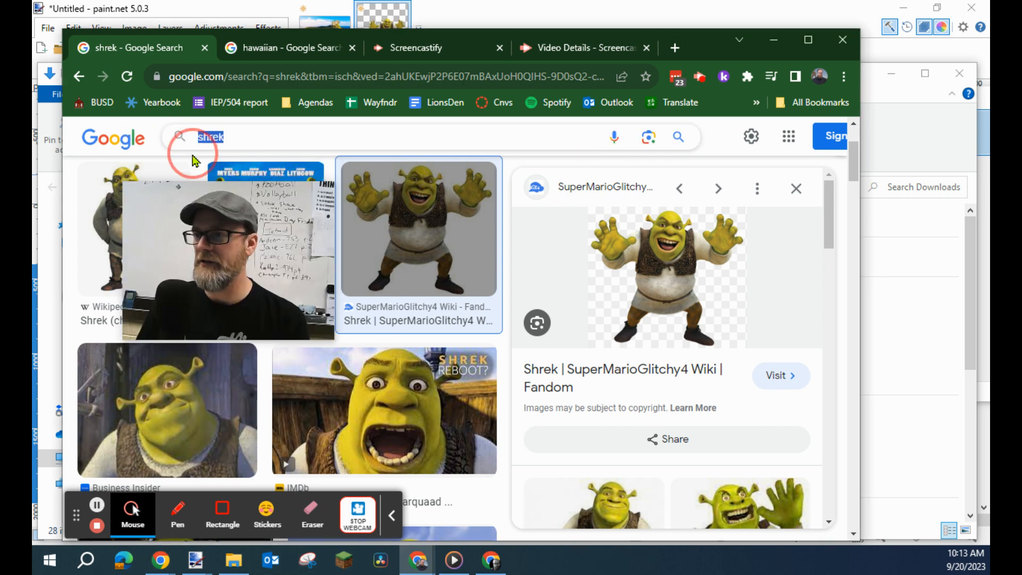
type("hawaii")
key("Return")
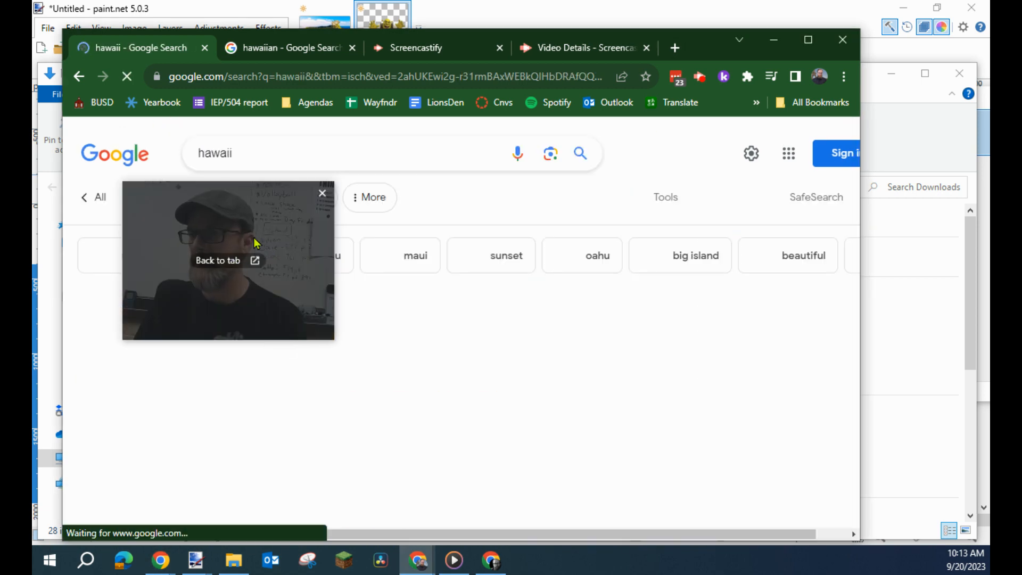
- Open the National Geographic Kids beach and rainbow result and copy its large preview image
left_click_drag(251, 226, 674, 180)
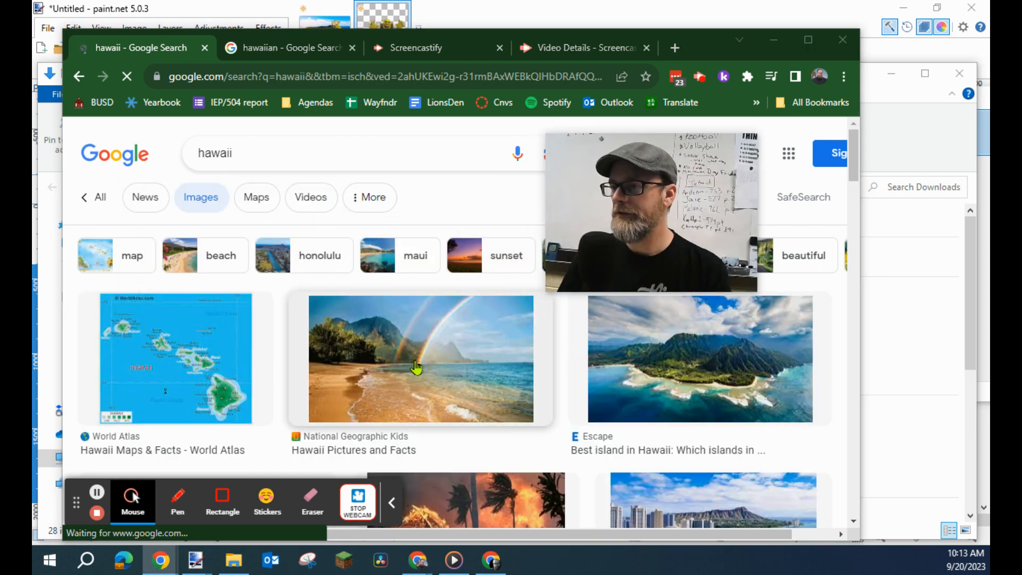
scroll(413, 363, "down", 2)
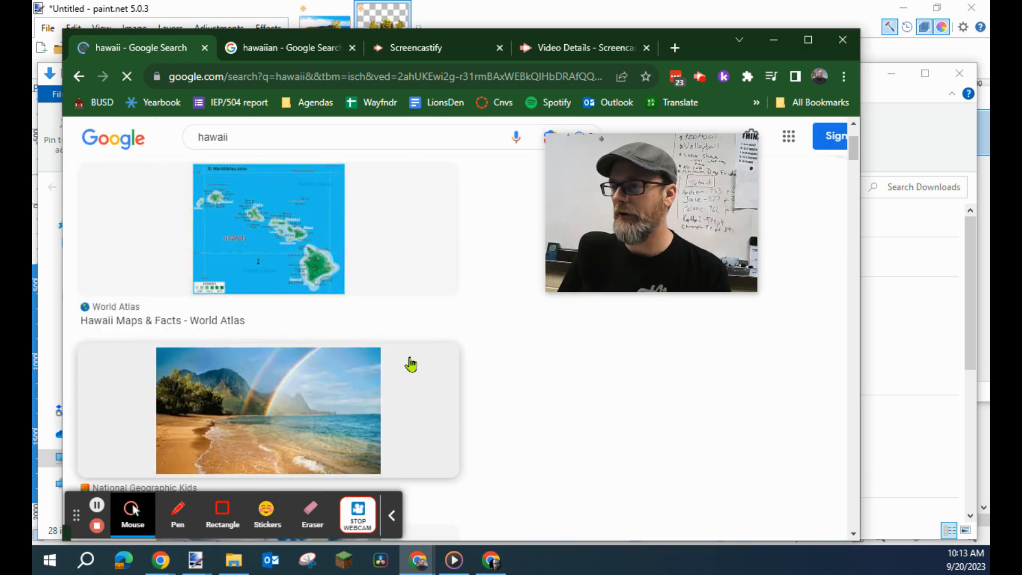
left_click(252, 416)
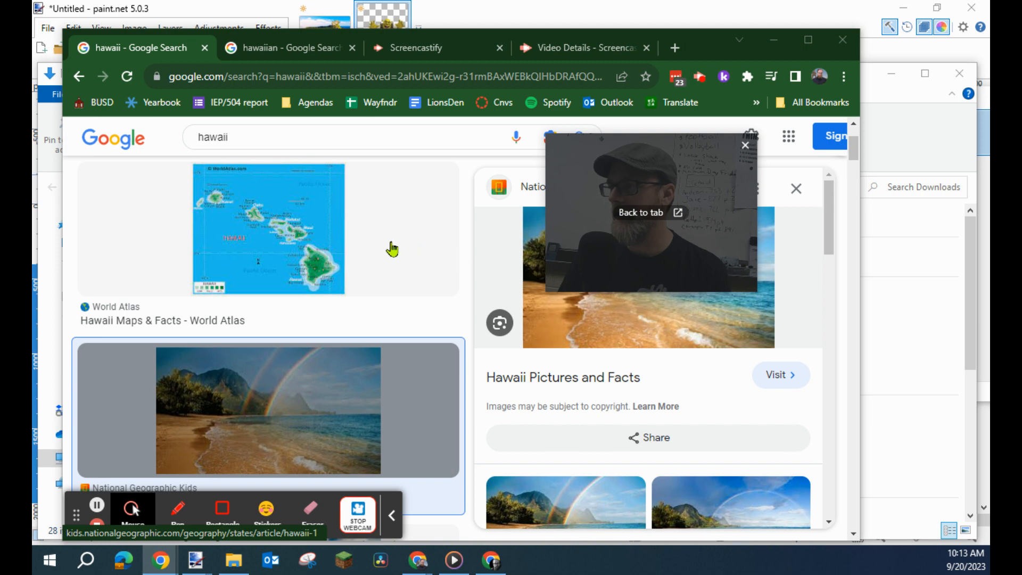
left_click_drag(621, 186, 330, 197)
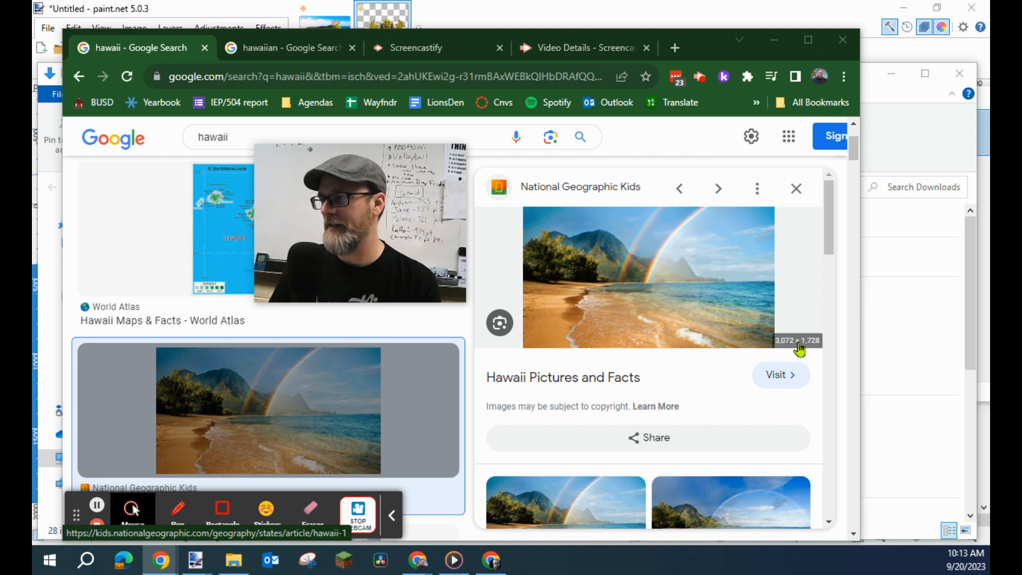
right_click(642, 288)
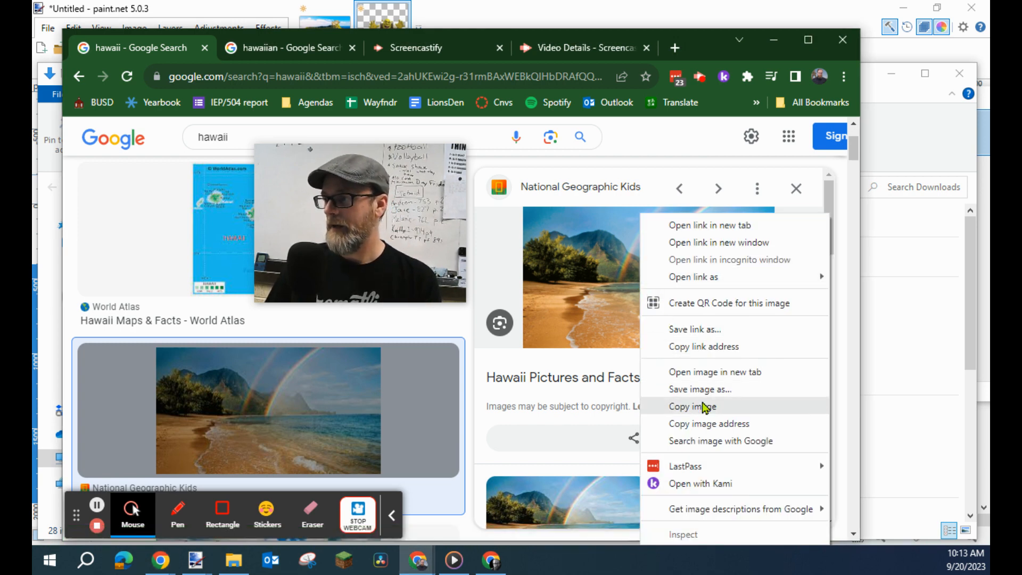
left_click(689, 407)
- Switch back to paint.net, shift Shrek slightly up and left to about 205, 302, and deselect
left_click(514, 19)
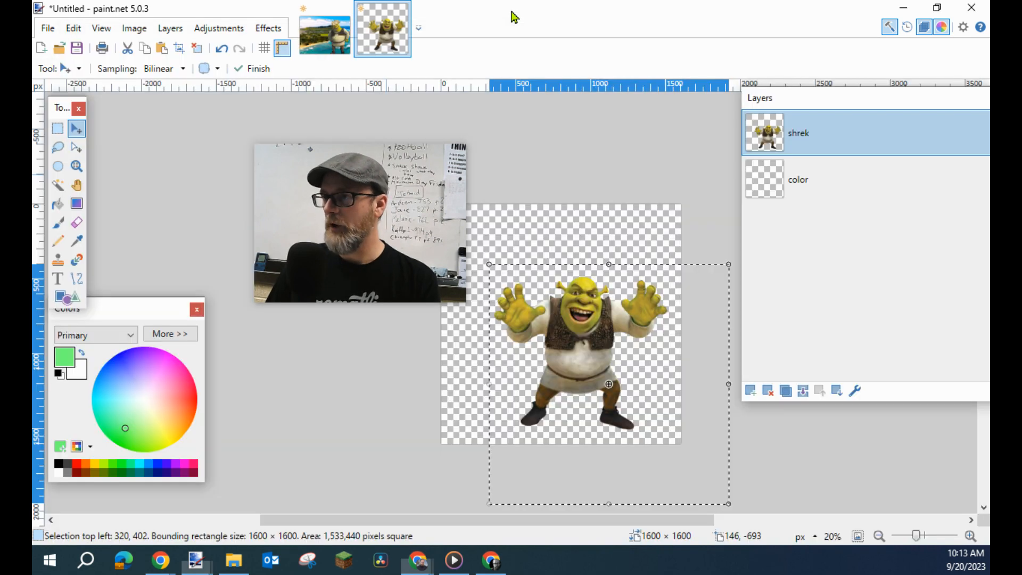
left_click_drag(564, 307, 547, 294)
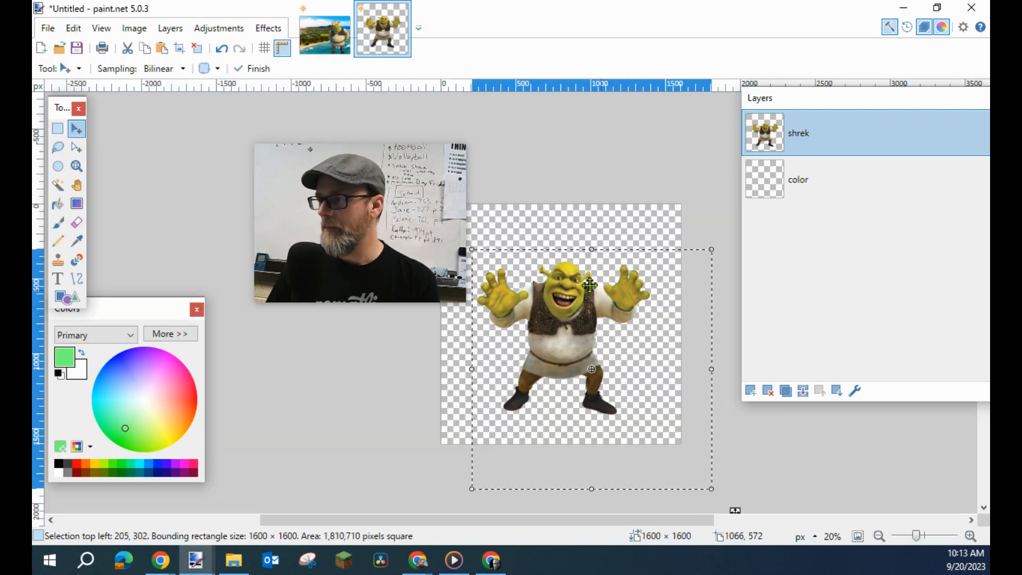
key("ctrl+d")
- Add a new layer, place it below the color layer, and name it "hawaii"
left_click_drag(385, 219, 272, 181)
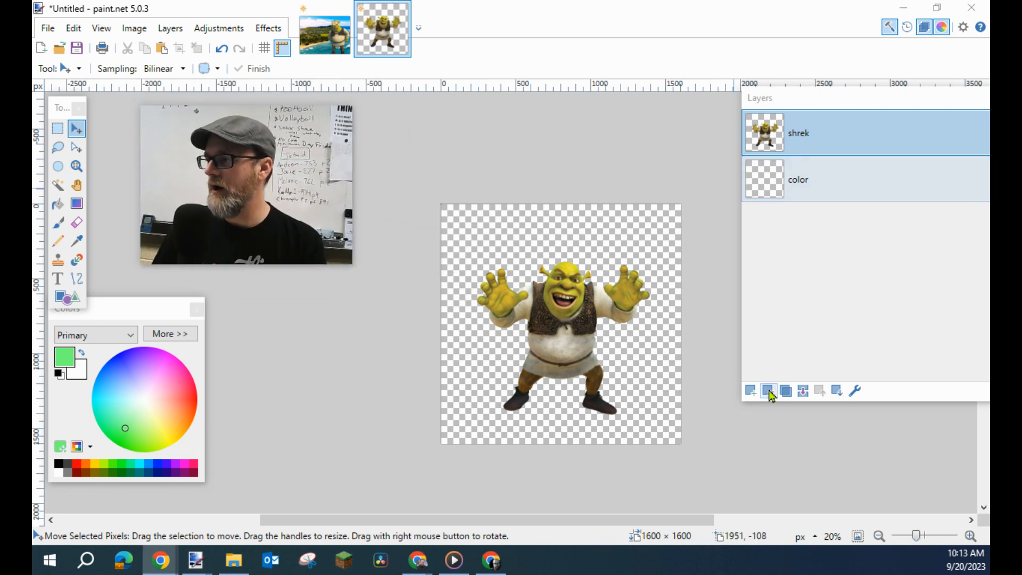
left_click(750, 391)
left_click_drag(808, 138, 806, 217)
double_click(813, 228)
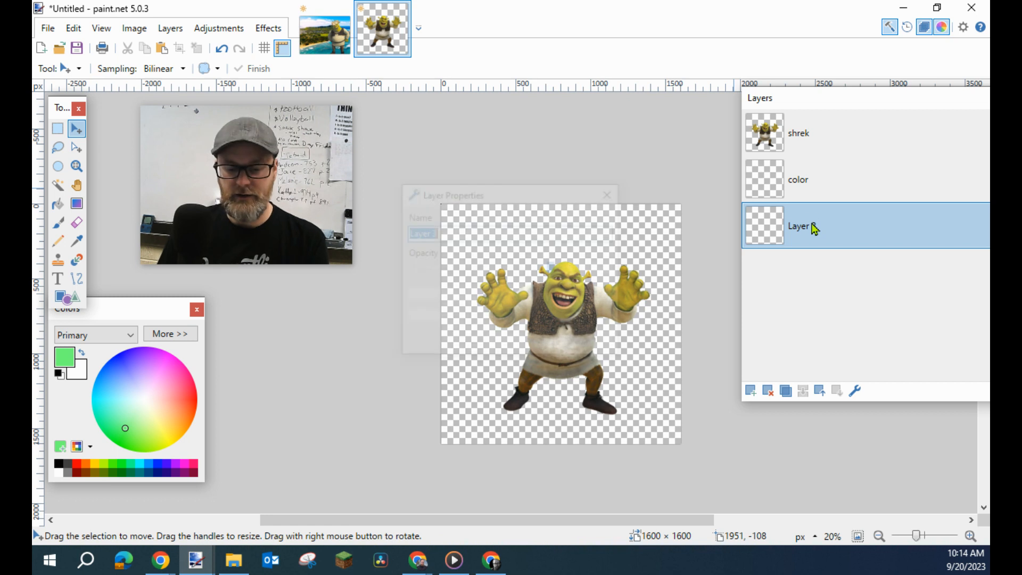
type("hawaii")
key("Return")
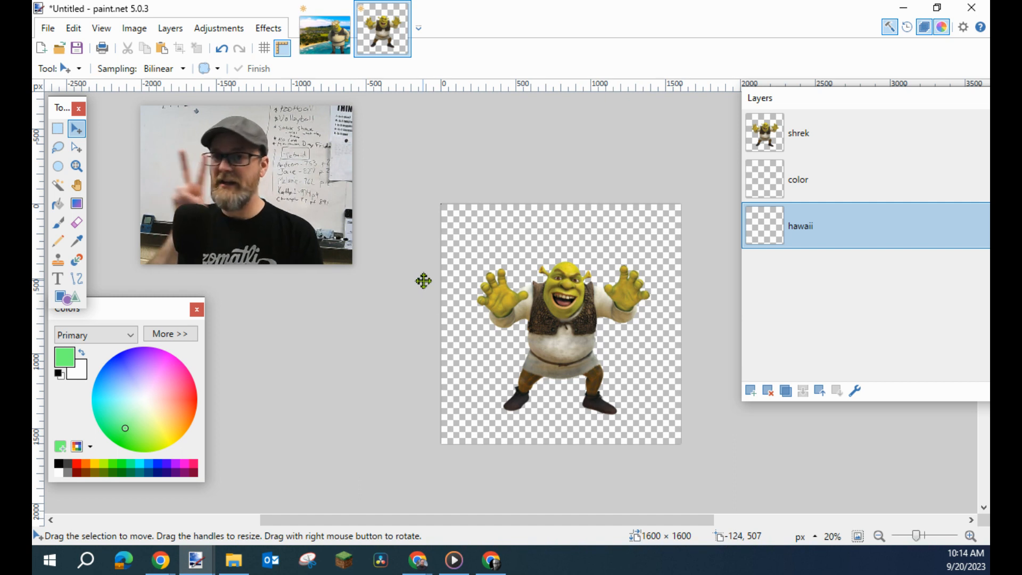
- Paste the copied beach image onto the hawaii layer, keeping the canvas size, and shift it left to about -1190, -65
key("ctrl+v")
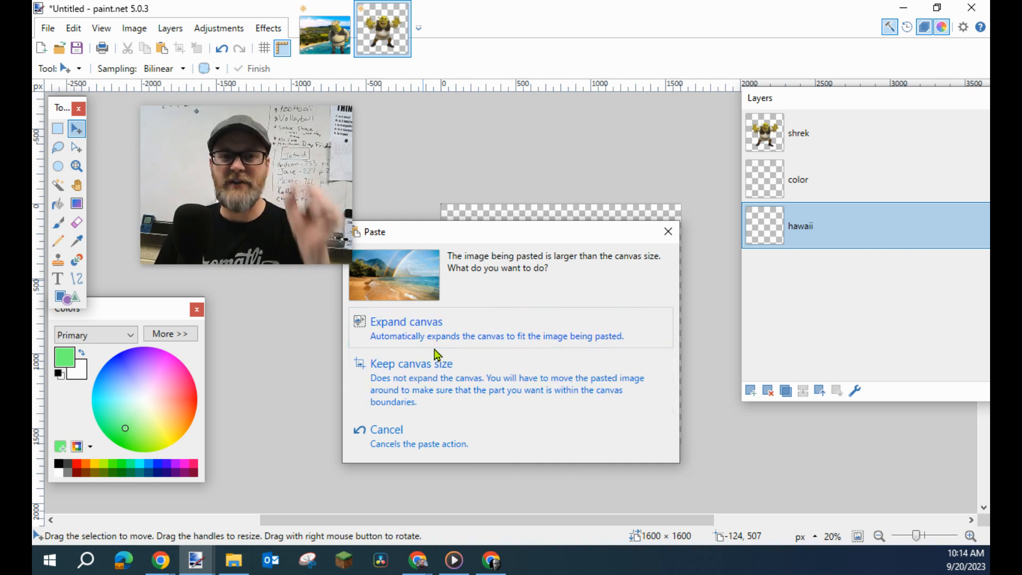
left_click(433, 391)
left_click_drag(669, 439, 491, 429)
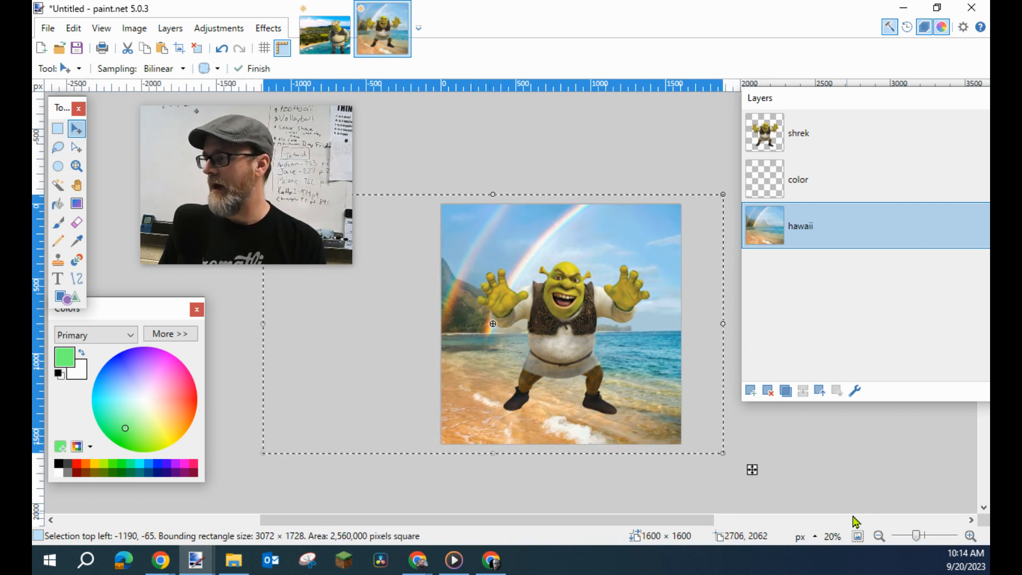
- Try resizing the pasted beach image from its lower-left corner, undoing each attempt
left_click(879, 536)
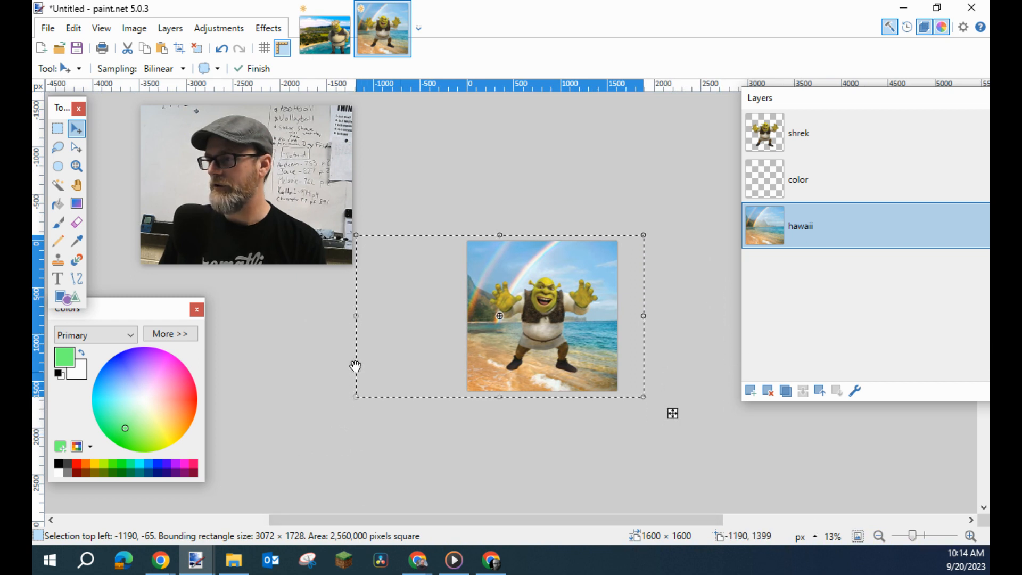
left_click_drag(356, 399, 389, 421)
key("ctrl+z")
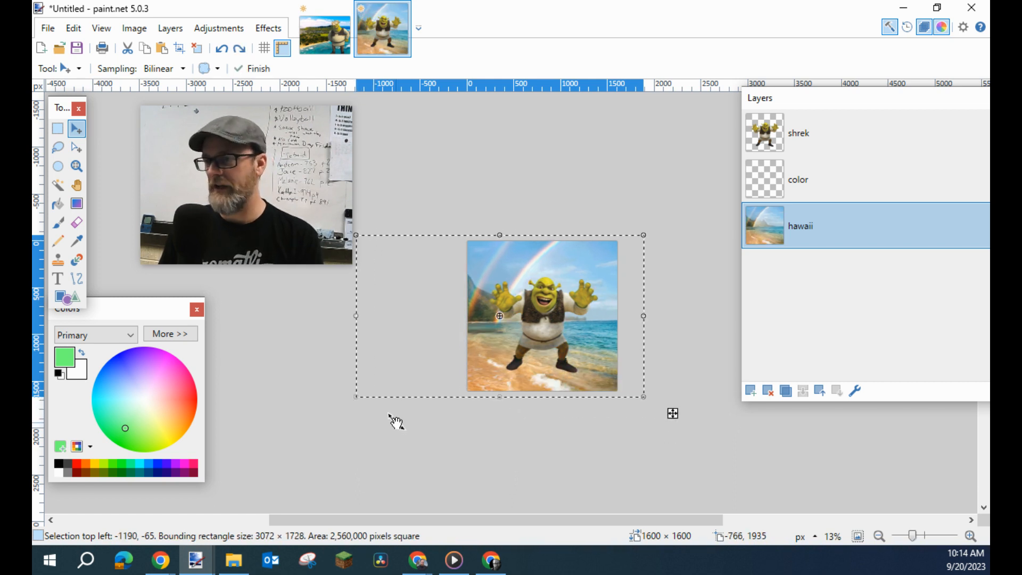
mouse_move(361, 399)
left_mouse_down()
mouse_move(398, 386)
mouse_move(377, 388)
left_mouse_up()
key("ctrl+z")
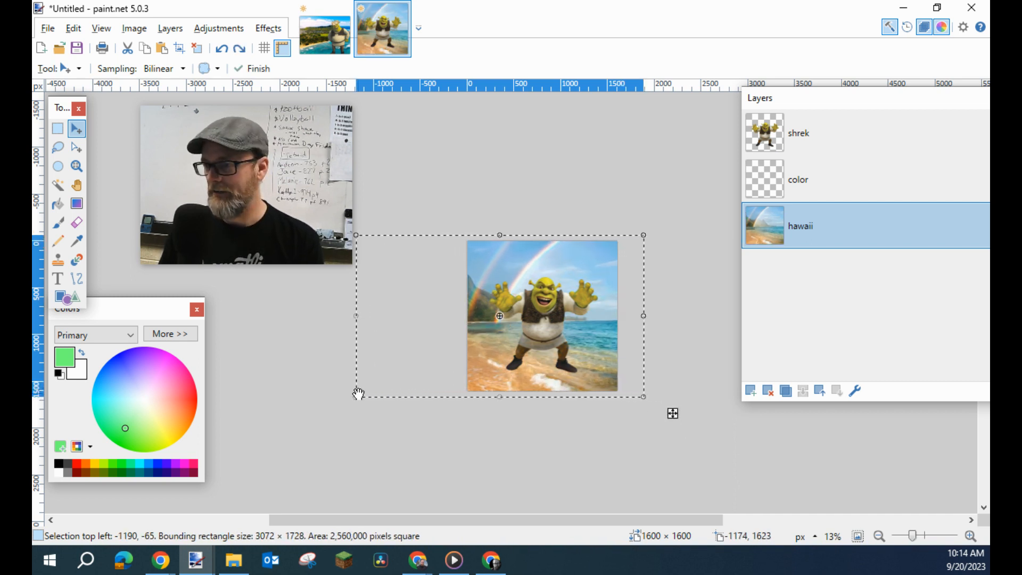
left_click_drag(392, 392, 417, 389)
key("ctrl+z")
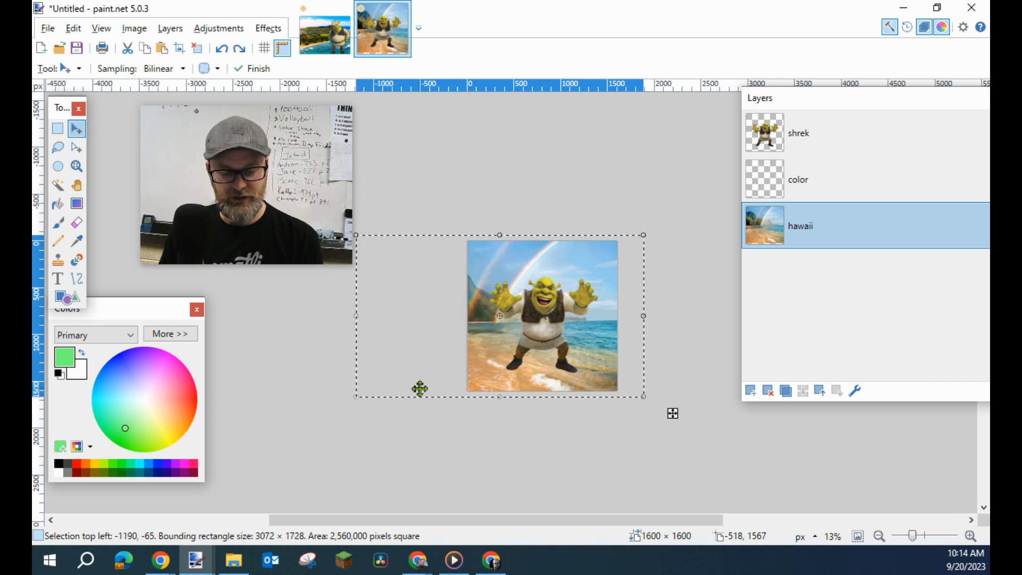
- Reposition the beach image farther right so its mountains, trees and rainbow fill the canvas behind Shrek, and deselect
left_click_drag(358, 397, 308, 395)
left_click_drag(489, 374, 567, 375)
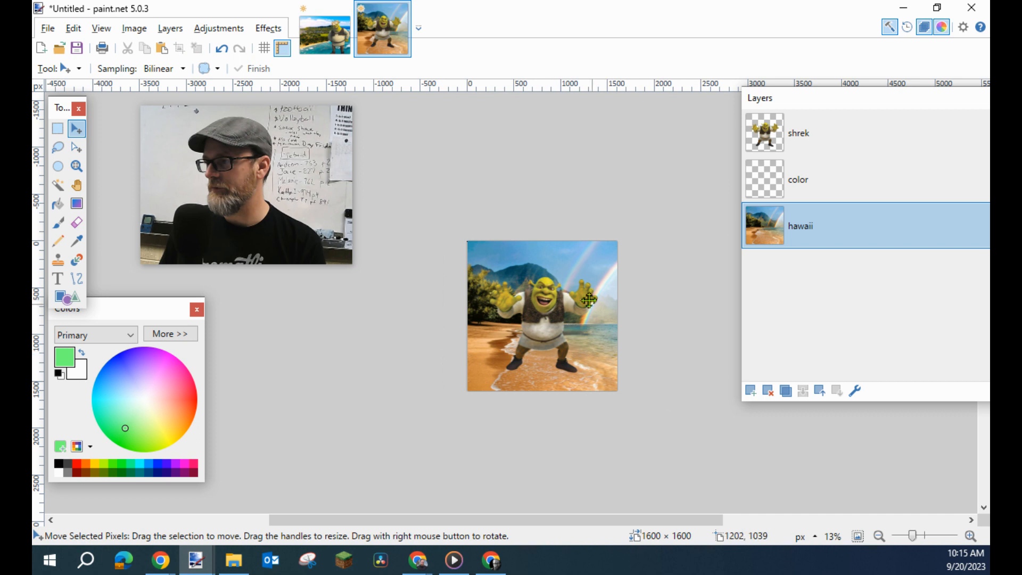
- Make the shrek layer active and move Shrek down and right over the shoreline, offset by about 244, 200
left_click(970, 536)
left_click(971, 536)
left_click(971, 536)
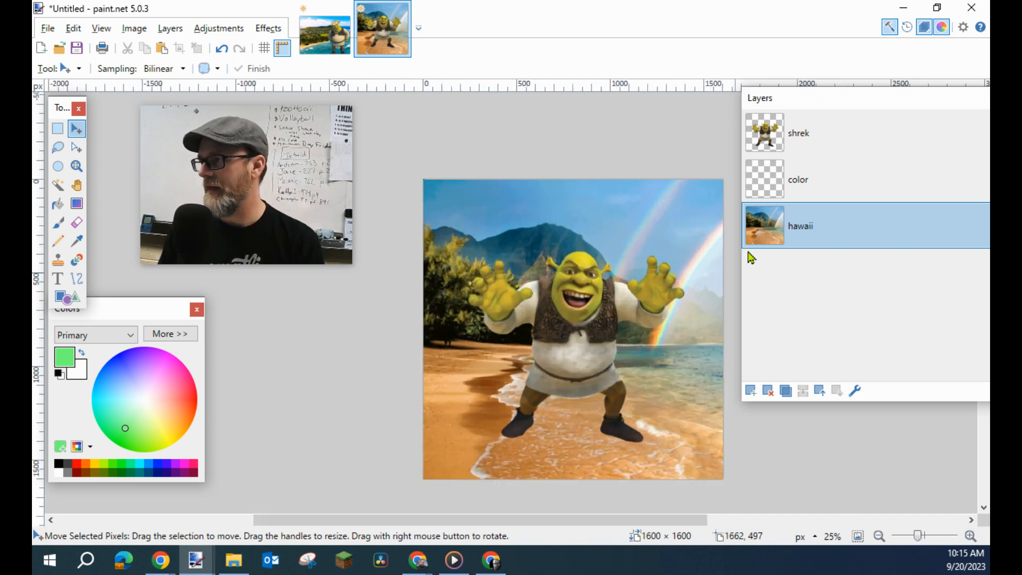
left_click(802, 138)
left_click_drag(572, 347, 617, 374)
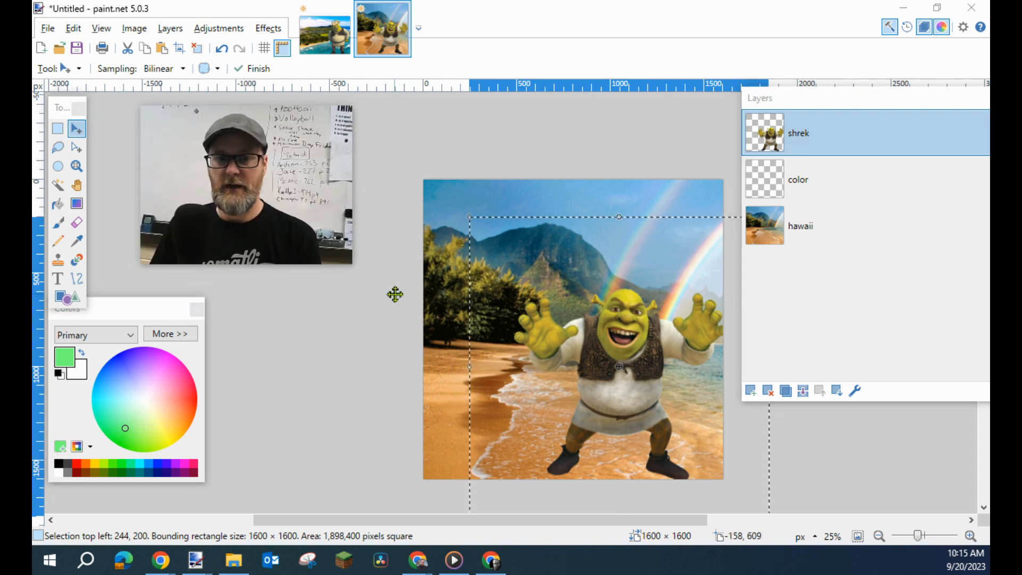
- Switch to Chrome and search Google Images for "crown" in place of the hawaii search
key("alt+Tab")
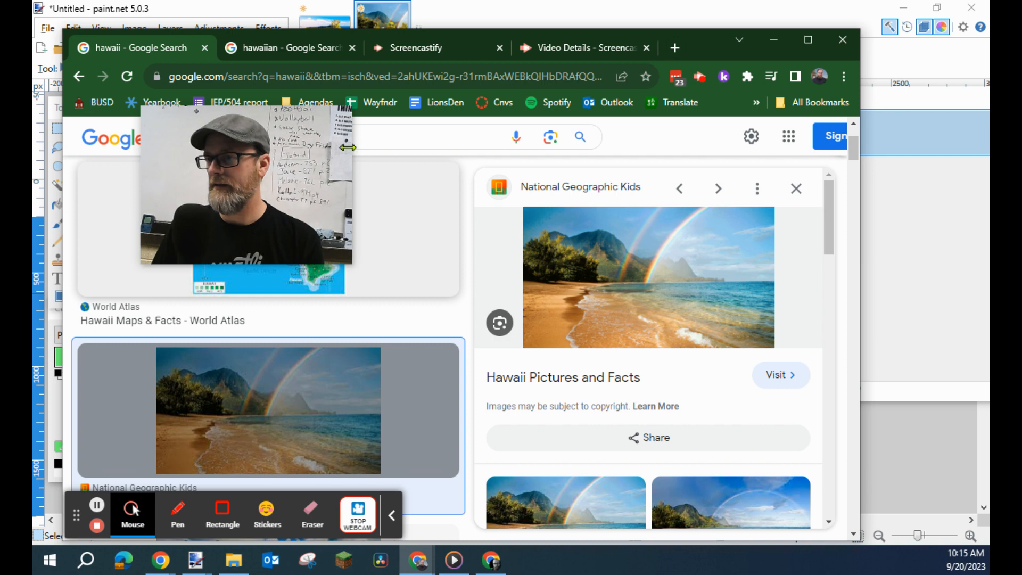
left_click_drag(326, 155, 406, 351)
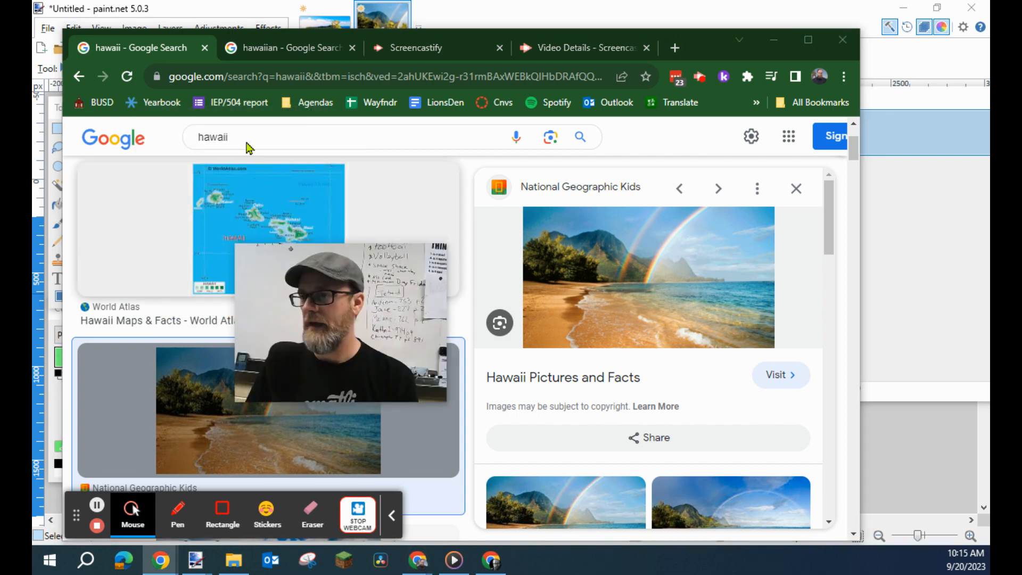
double_click(213, 137)
type("crown")
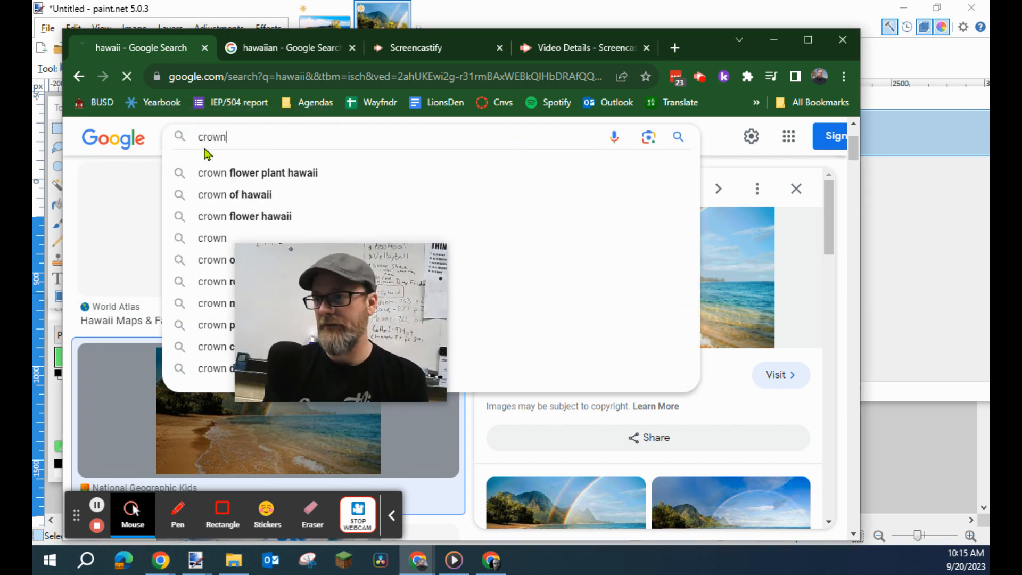
key("Return")
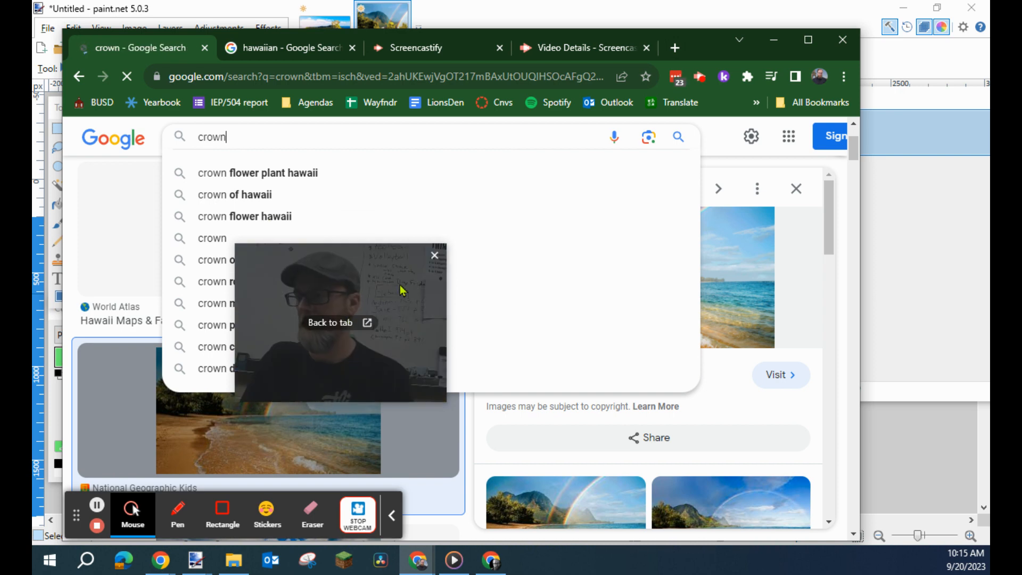
- Open the iStock gold crown photo from the crown image results and copy the image
left_click_drag(363, 288, 739, 181)
scroll(334, 355, "down", 5)
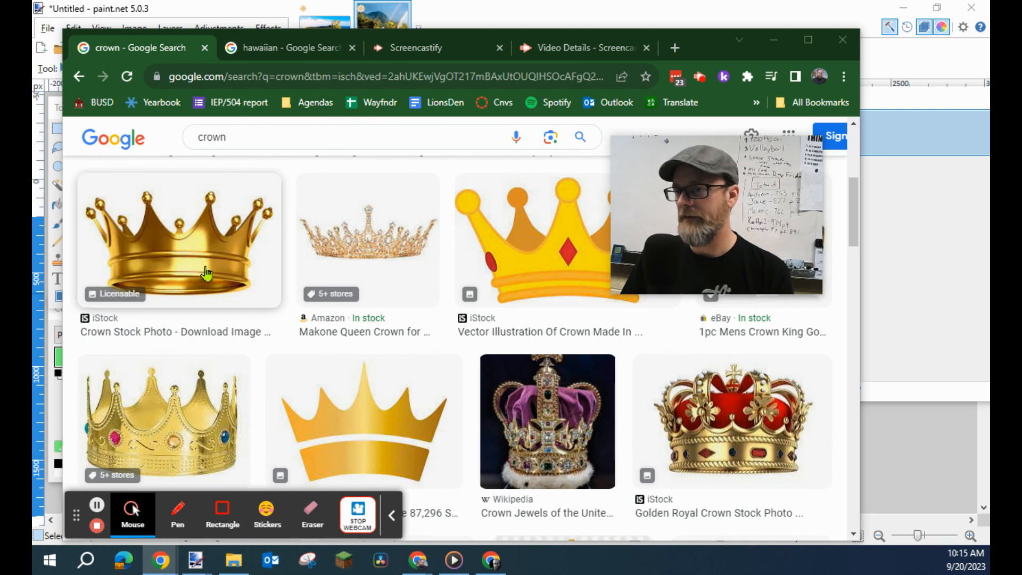
left_click(206, 273)
left_click_drag(724, 245, 360, 275)
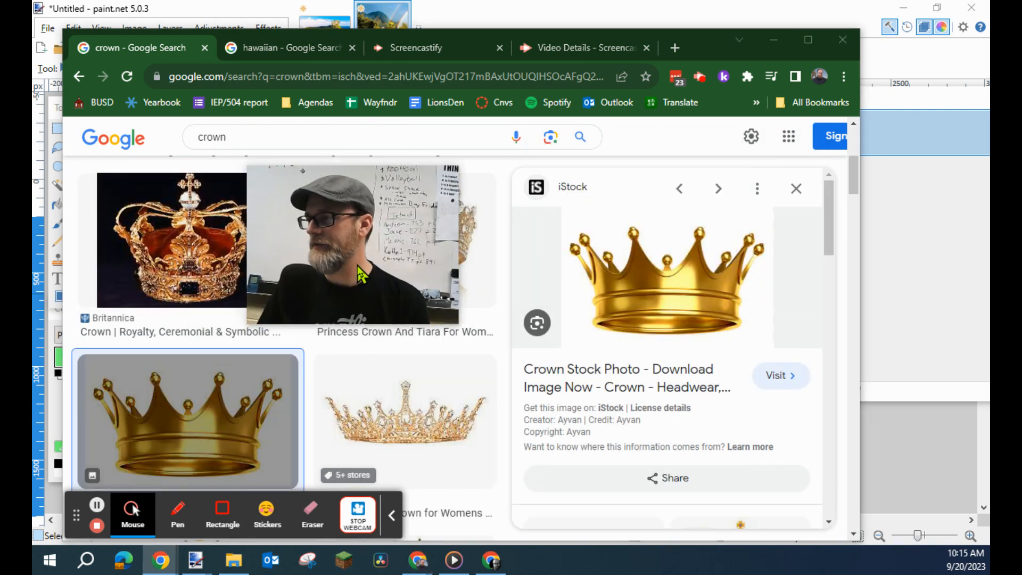
right_click(663, 294)
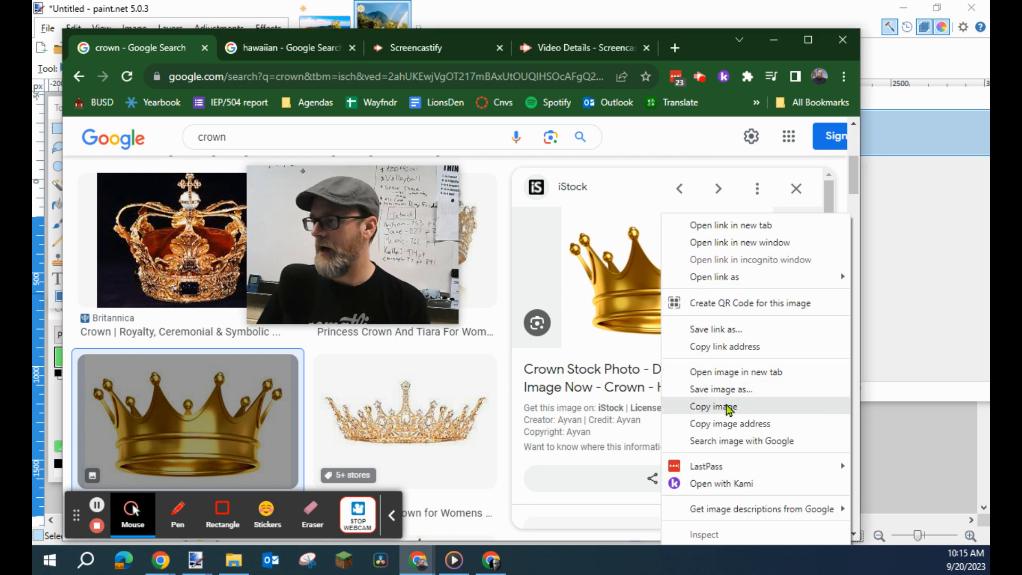
left_click(728, 407)
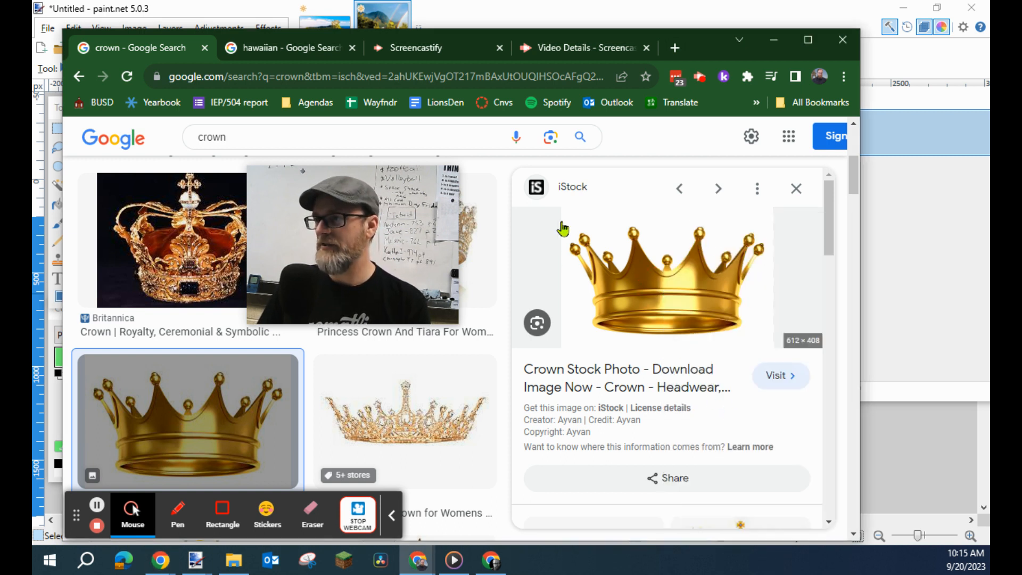
- Switch to paint.net, add a new layer above the shrek layer and clear the existing selection
left_click(459, 15)
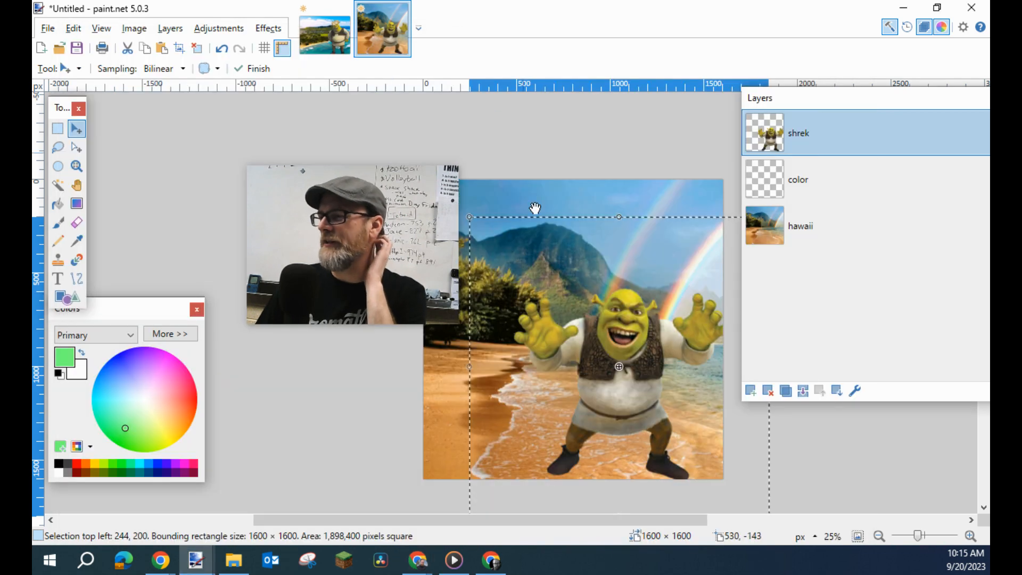
left_click(751, 392)
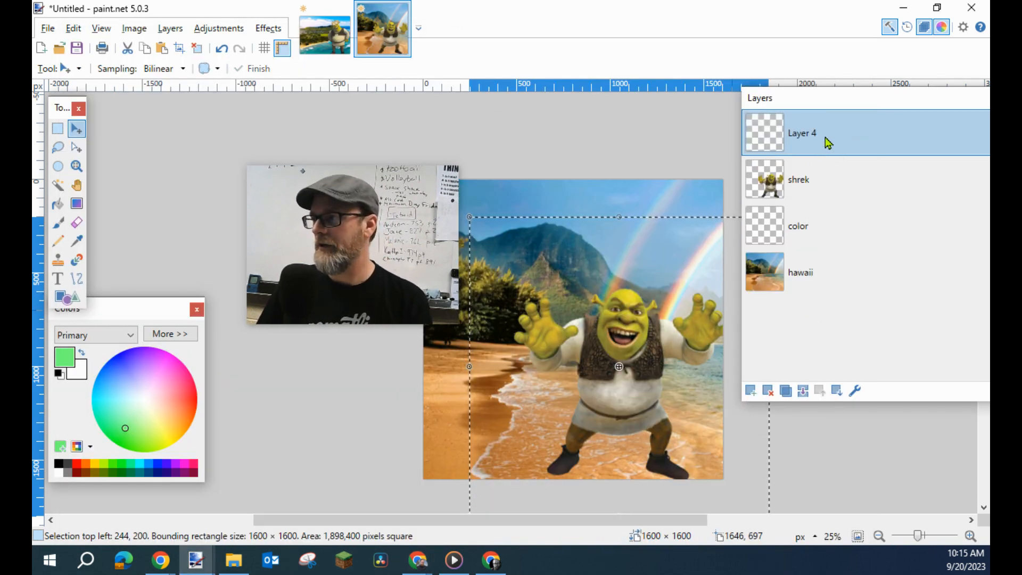
key("ctrl+d")
left_click_drag(365, 219, 284, 174)
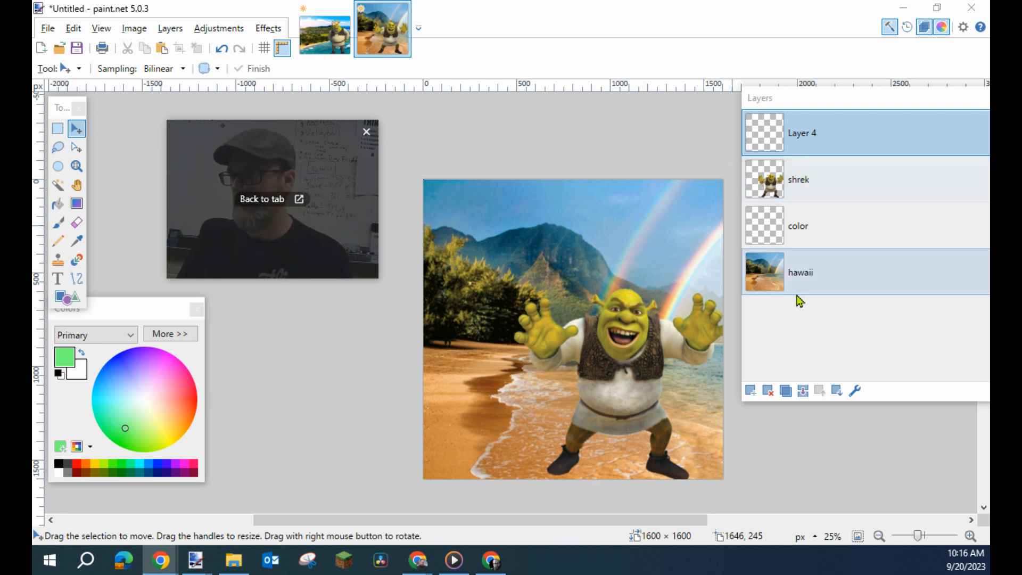
- Paste the copied crown onto Layer 4 and move it over Shrek's head, with its top-left corner at about 772, 300
left_click(606, 239)
key("ctrl+v")
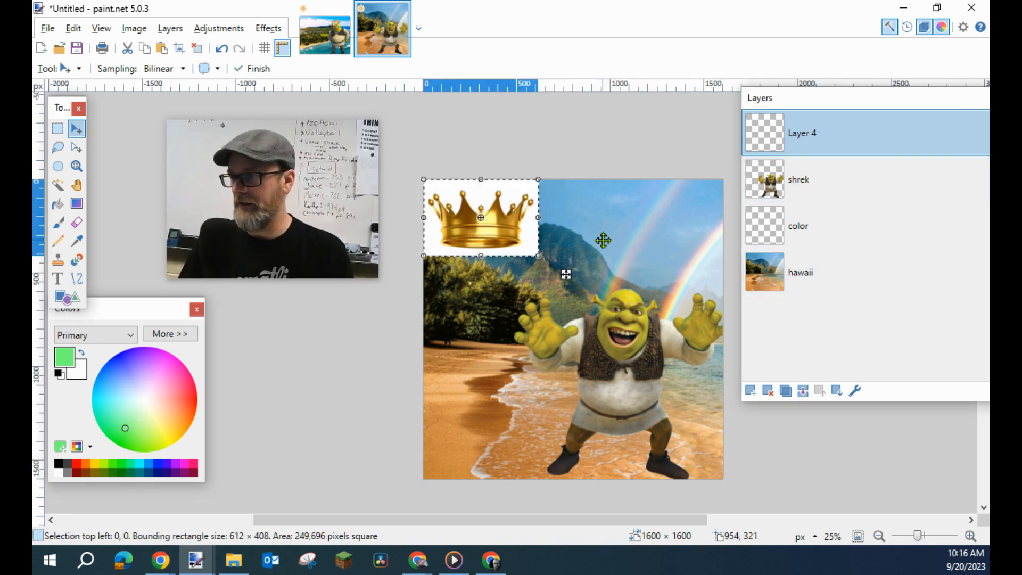
left_click_drag(503, 235, 646, 289)
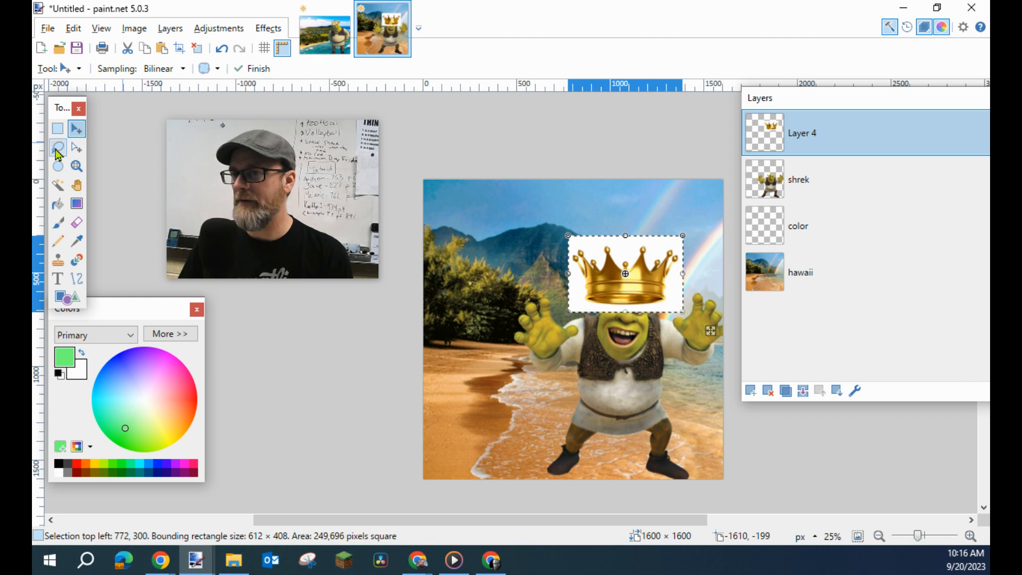
- Try removing the crown's white background with the Magic Wand at 51% tolerance
left_click(58, 185)
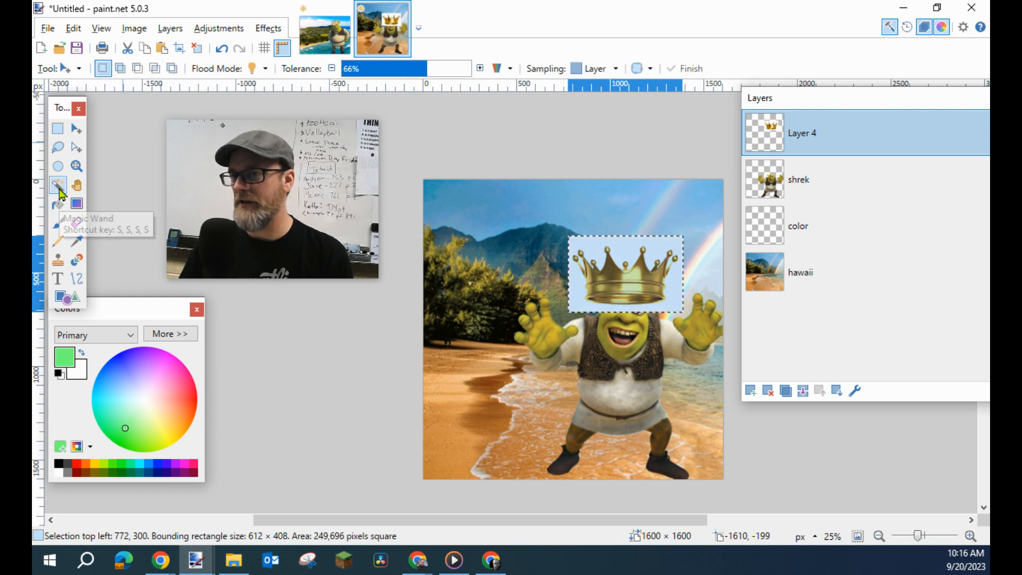
left_click(612, 248)
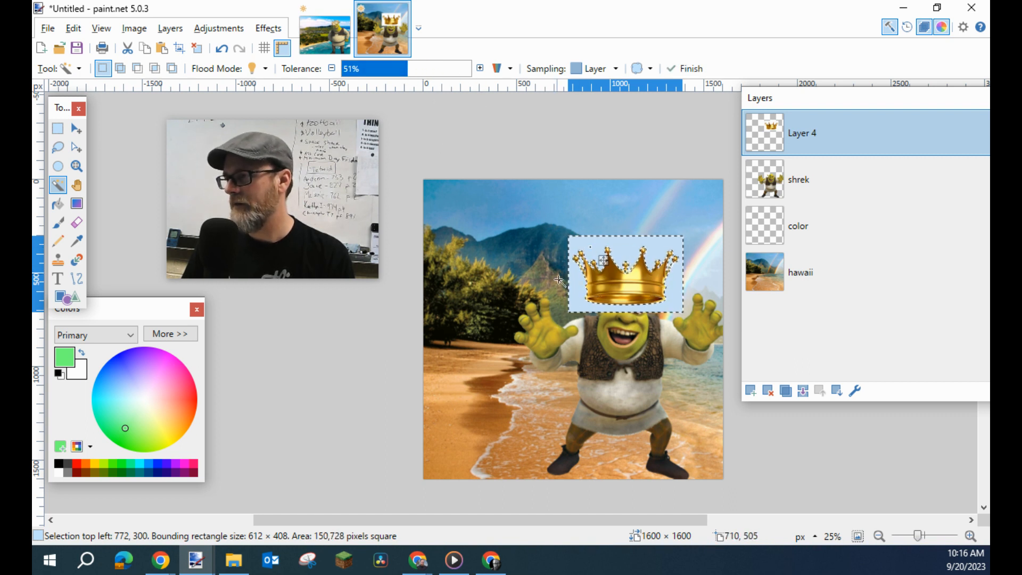
left_click(525, 296)
key("ctrl+z")
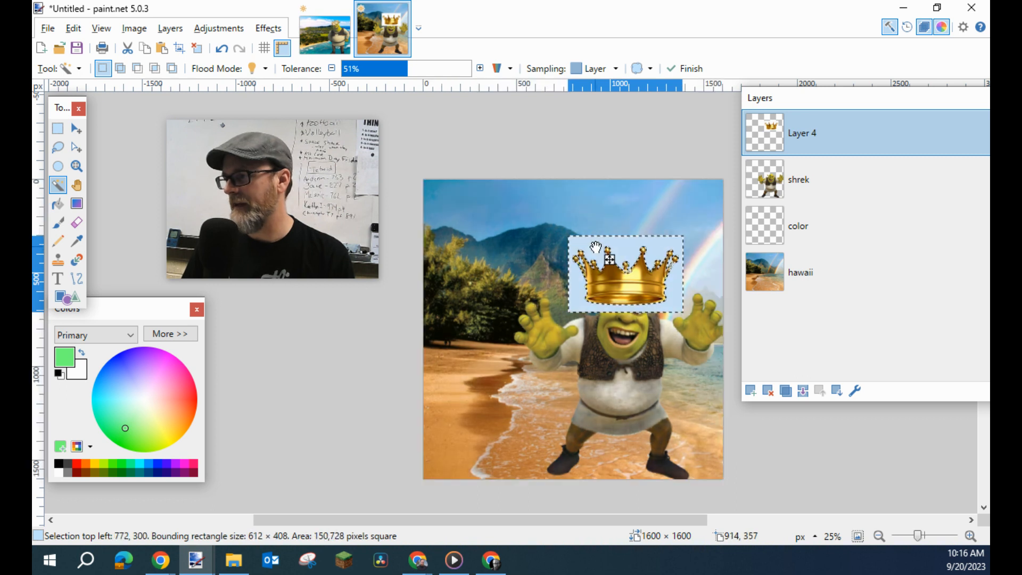
key("ctrl+d")
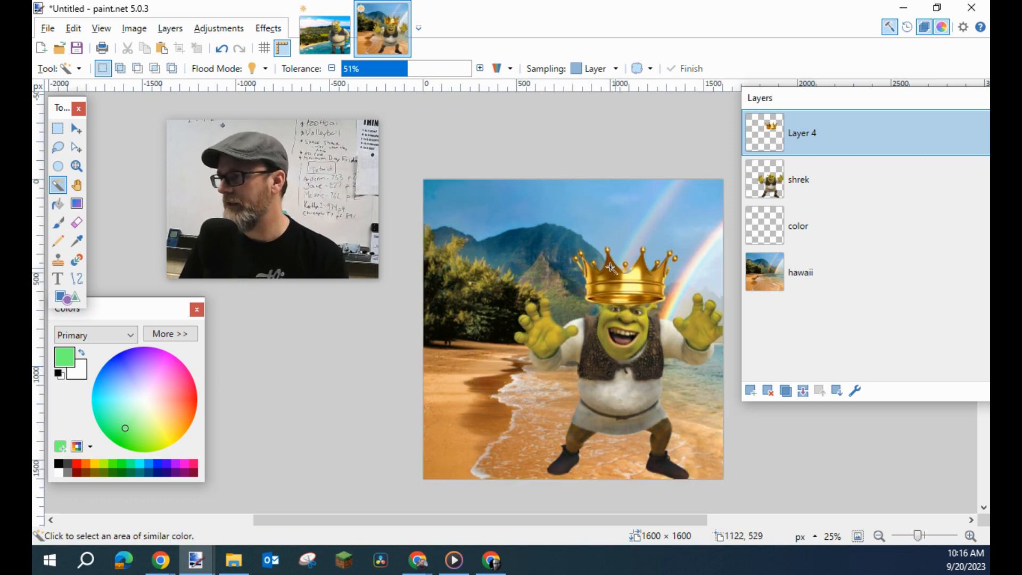
- Select the crown's white background with the Magic Wand at 36% tolerance, delete it and deselect
left_click(971, 536)
left_click(971, 536)
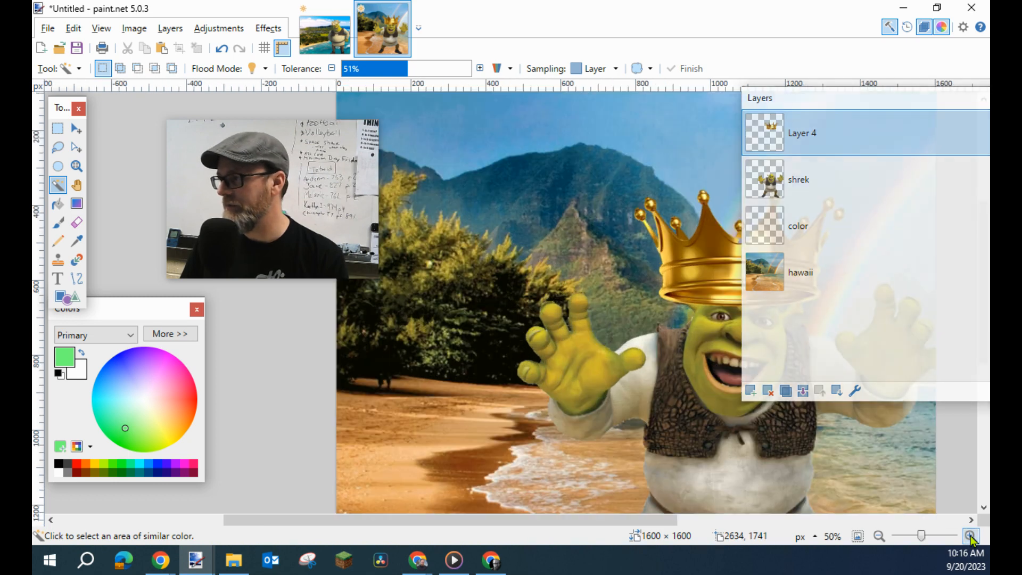
left_click(971, 536)
left_click_drag(612, 519, 771, 524)
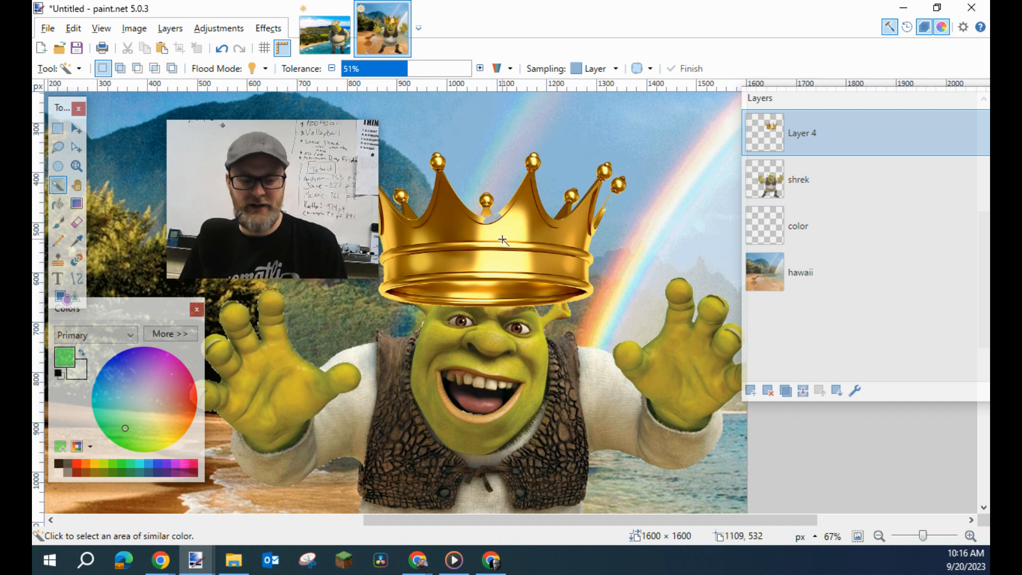
left_click(502, 240)
left_click(392, 72)
left_click(487, 146)
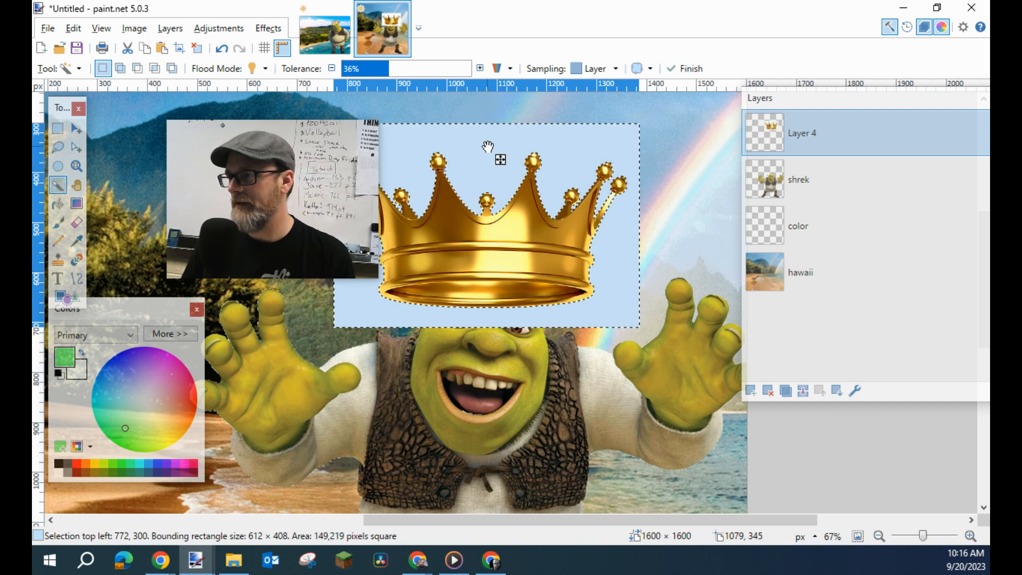
key("Delete")
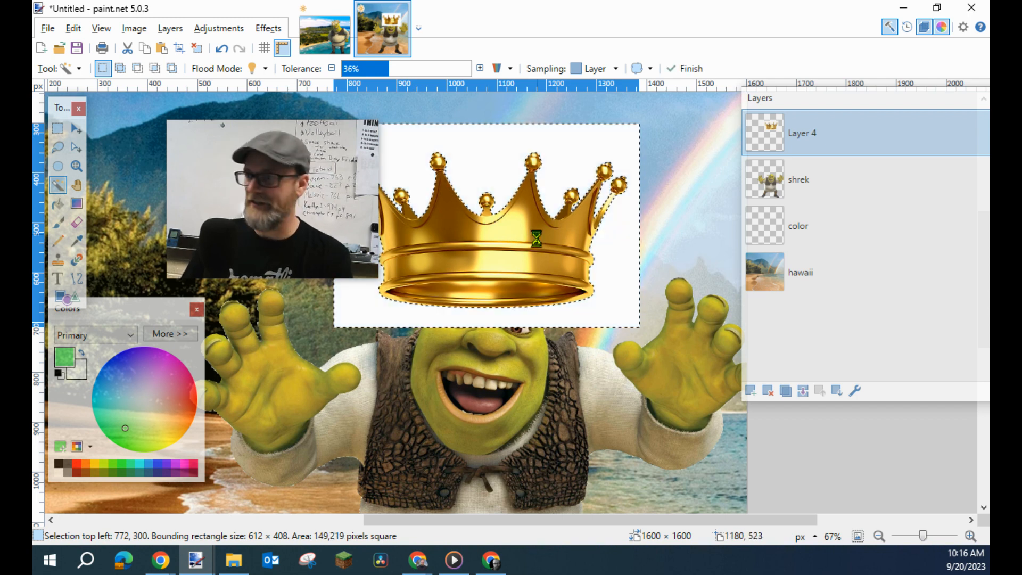
key("ctrl+d")
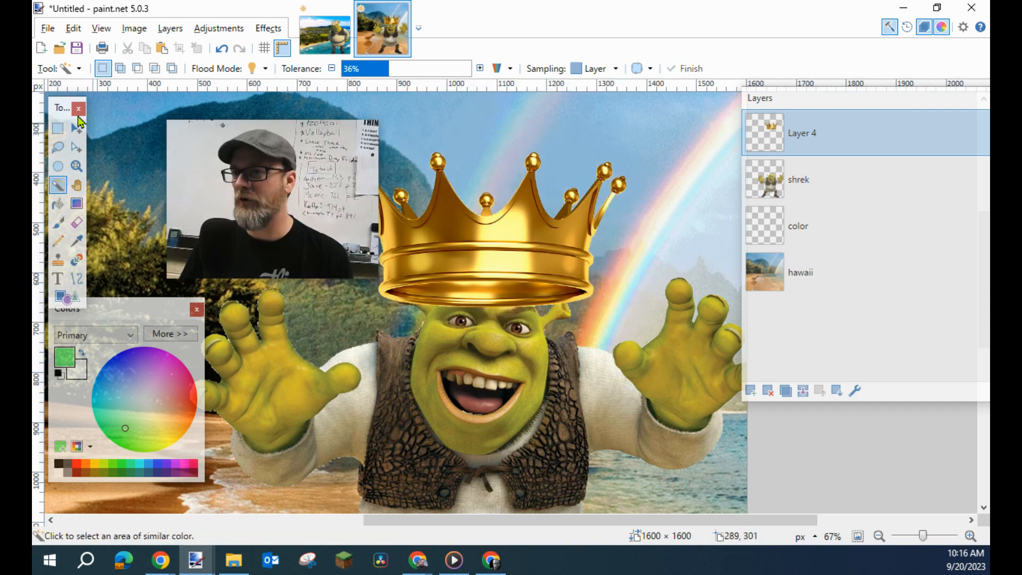
- Enclose the crown in a rectangular selection, shrink it to about 401 × 284 pixels and position it on Shrek's head
key("m")
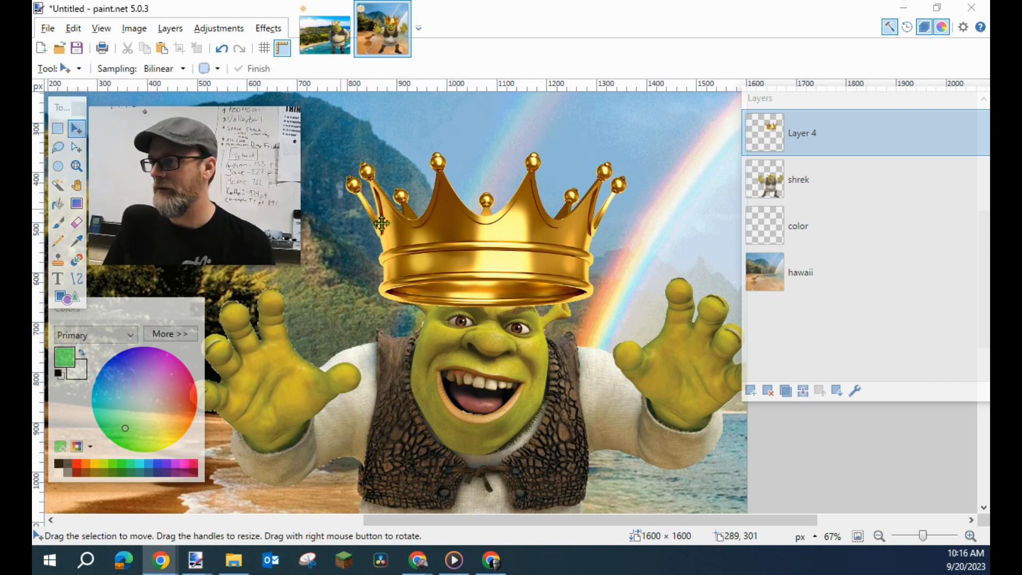
key("ctrl+a")
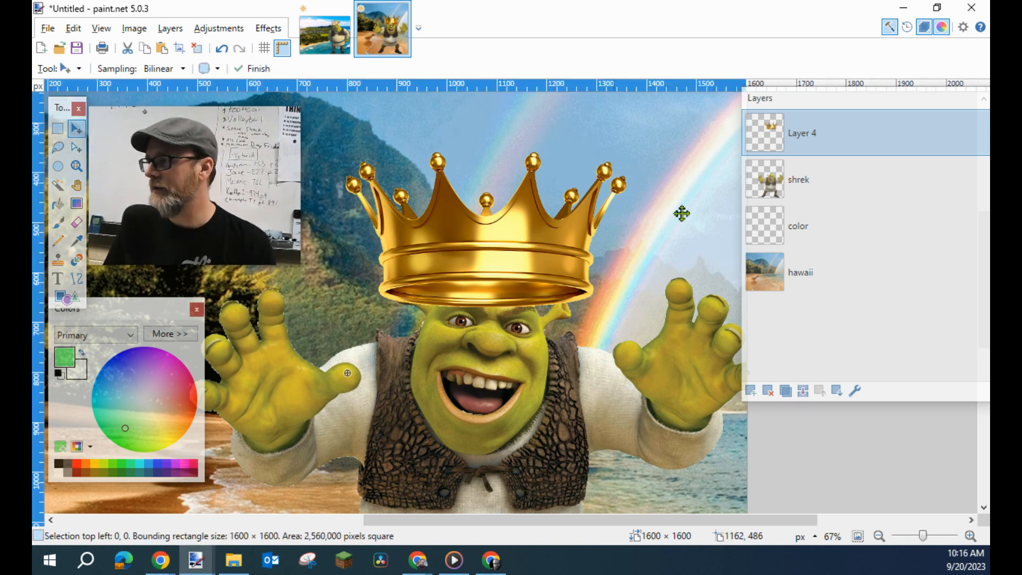
key("s")
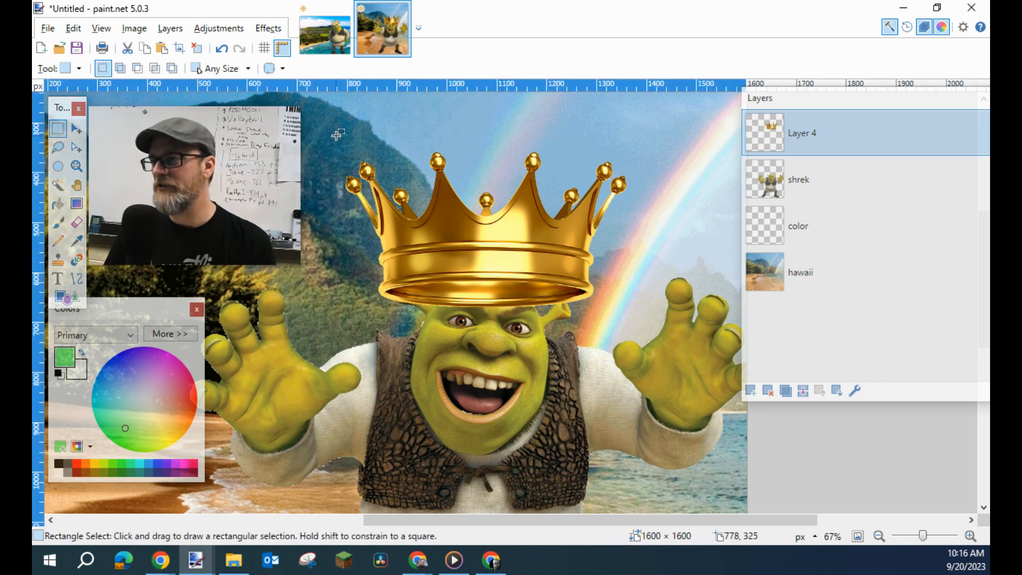
key("ctrl+d")
left_click_drag(329, 126, 654, 349)
key("m")
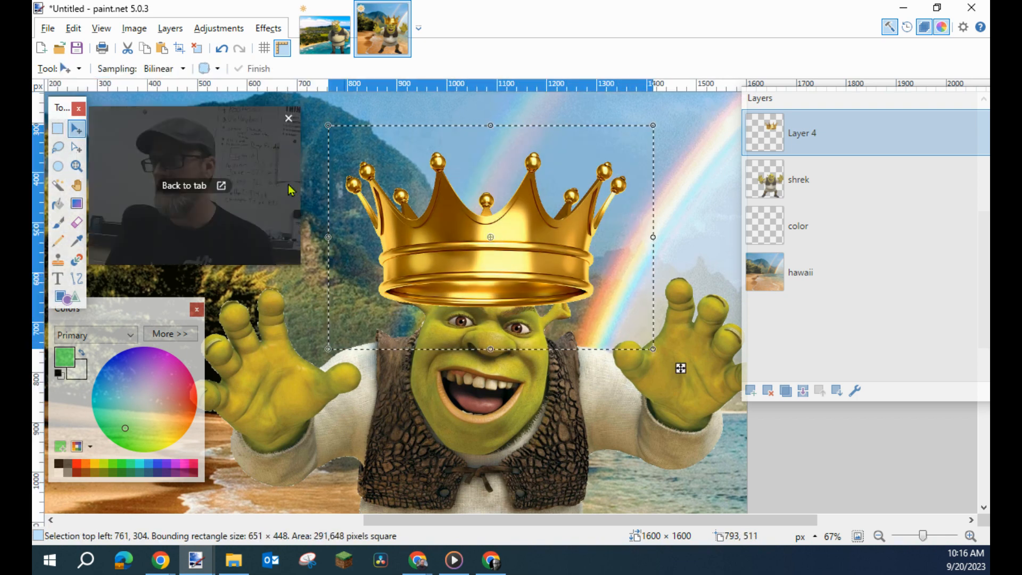
left_click_drag(329, 126, 400, 175)
mouse_move(477, 252)
left_mouse_down()
mouse_move(457, 252)
mouse_move(468, 259)
left_mouse_up()
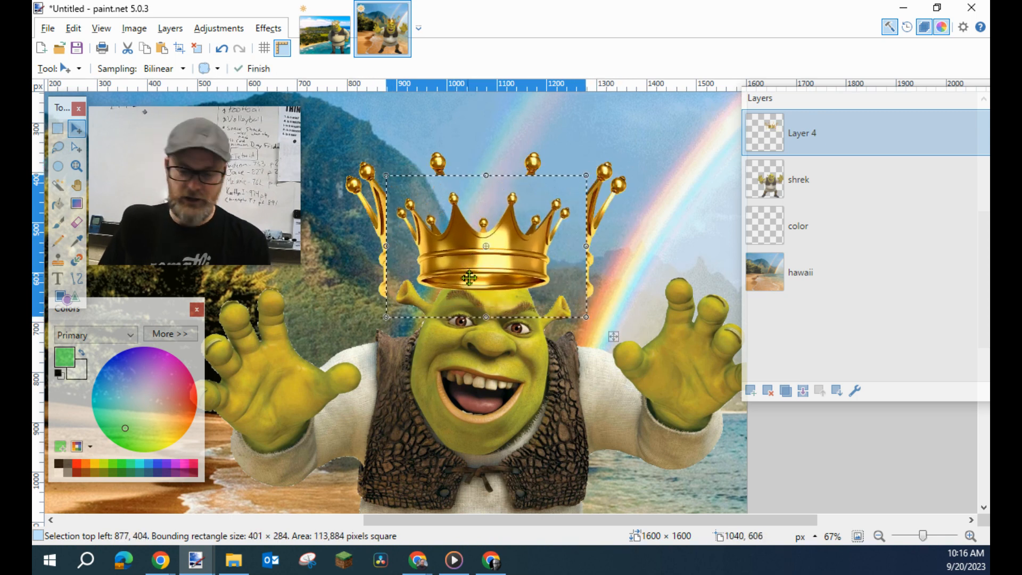
- Delete the leftover crown fragments on Layer 4 to the left, above and to the right of the shrunken crown
left_click(823, 178)
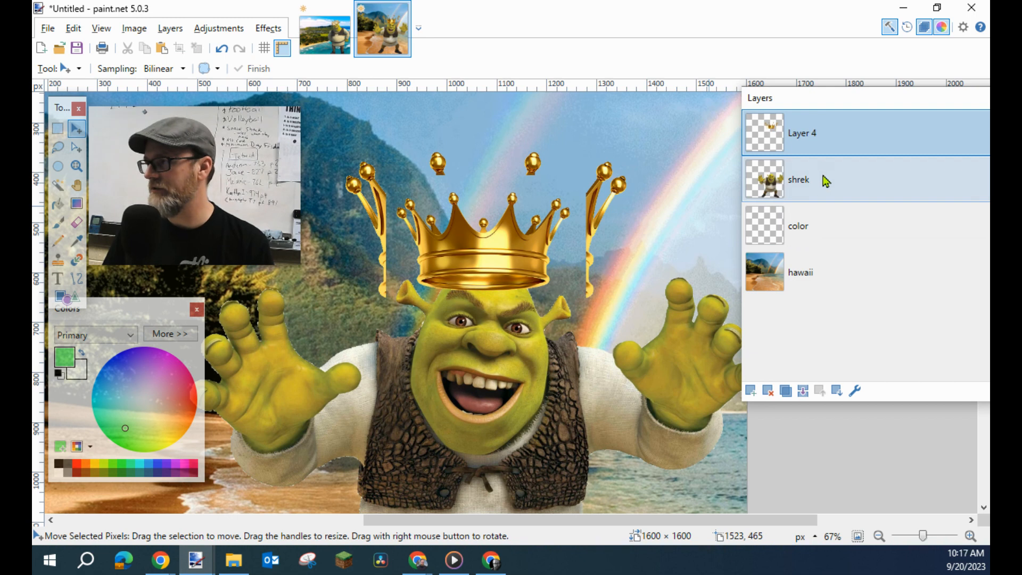
left_click(824, 138)
left_click_drag(881, 101, 751, 116)
left_click(864, 142)
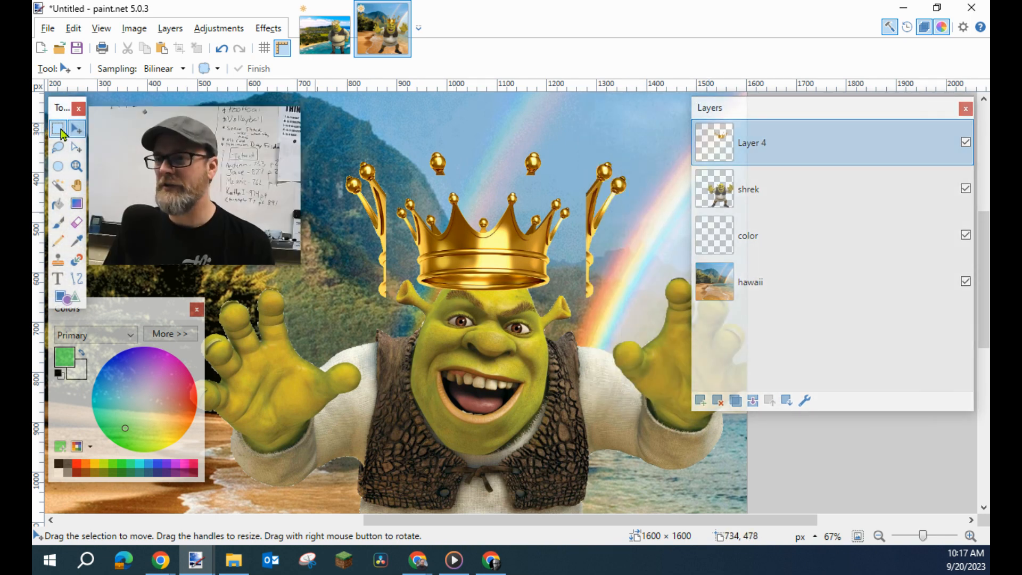
left_click(60, 131)
left_click_drag(331, 146, 391, 322)
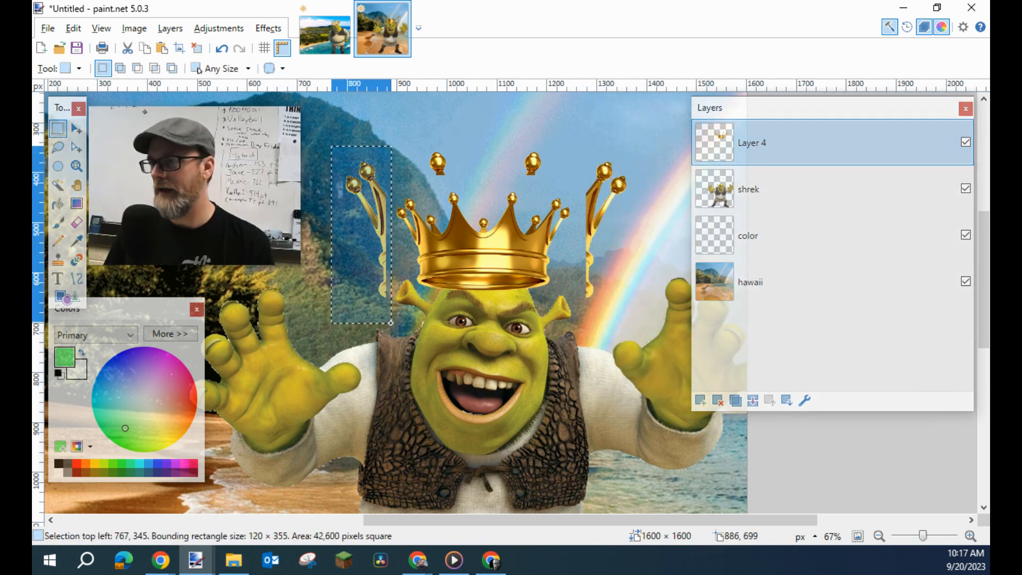
key("Delete")
mouse_move(406, 118)
left_mouse_down()
mouse_move(450, 154)
mouse_move(568, 192)
left_mouse_up()
key("Delete")
left_click_drag(582, 151, 655, 345)
key("Delete")
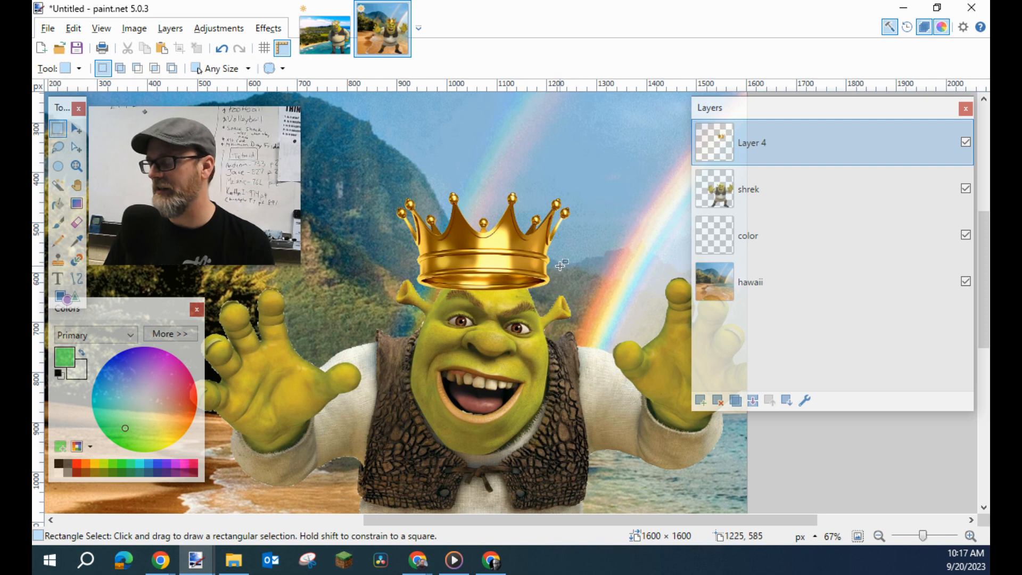
- Try Layer 4 beneath the shrek layer and return it to the top of the layer stack
left_click_drag(795, 160, 796, 185)
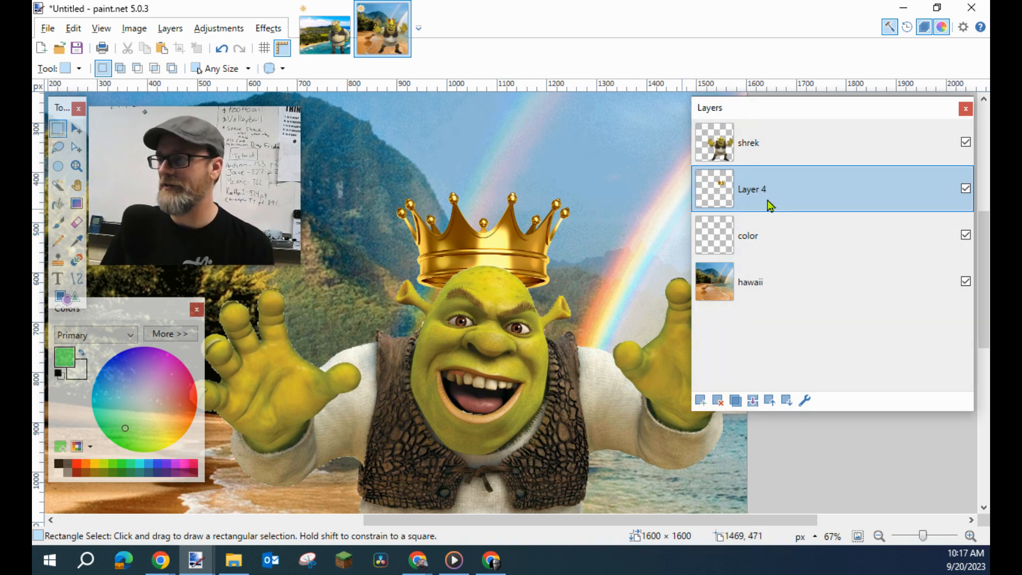
left_click_drag(776, 176, 772, 155)
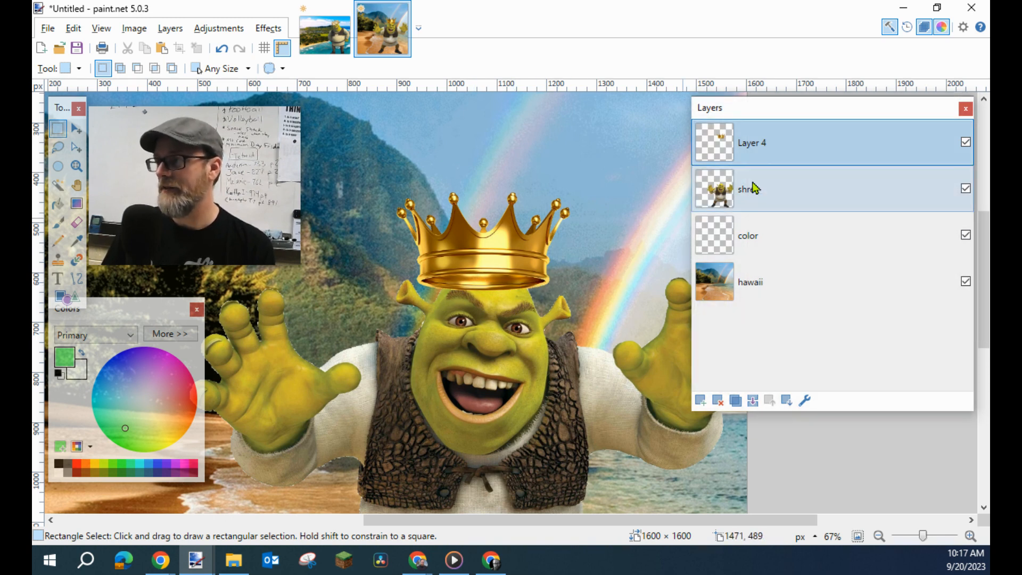
- Shift the crown by about 10, 18 pixels, rotate it to about -6.19° and lower it onto Shrek's head
left_click(76, 128)
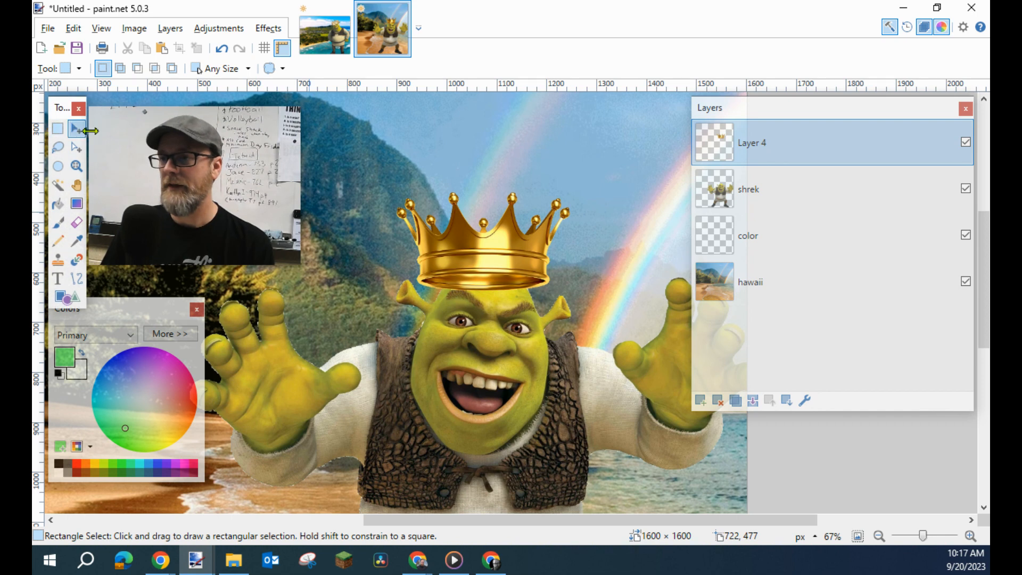
left_click_drag(505, 251, 509, 261)
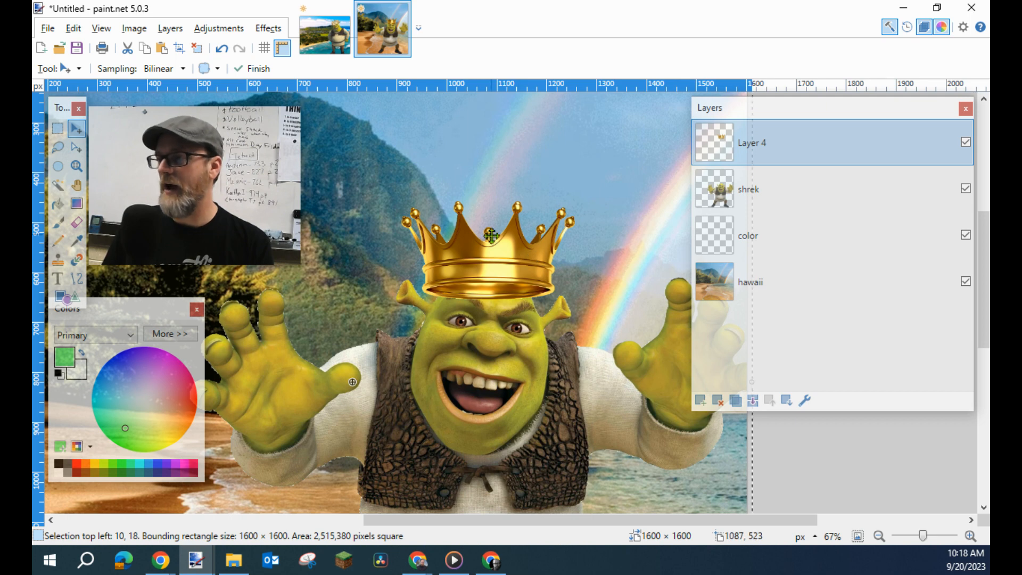
left_click(58, 128)
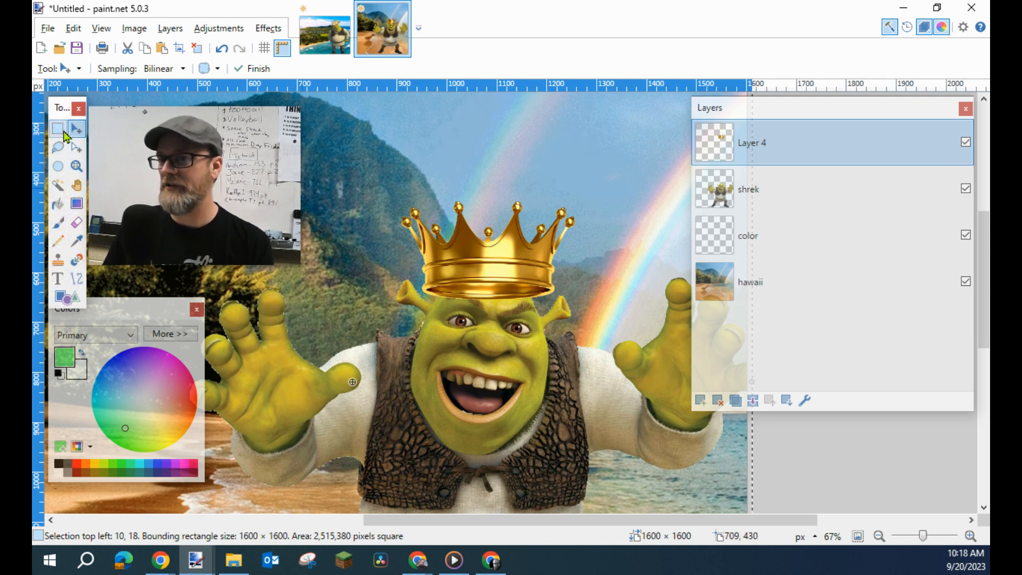
left_click(389, 188)
left_click_drag(389, 188, 584, 329)
left_click(76, 128)
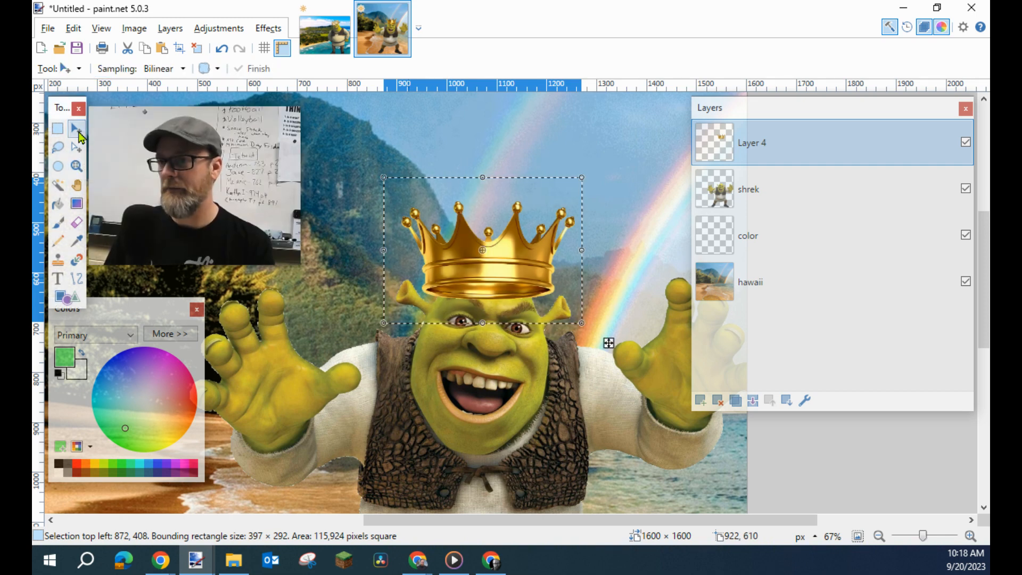
left_click_drag(600, 160, 612, 167)
left_click_drag(489, 269, 491, 274)
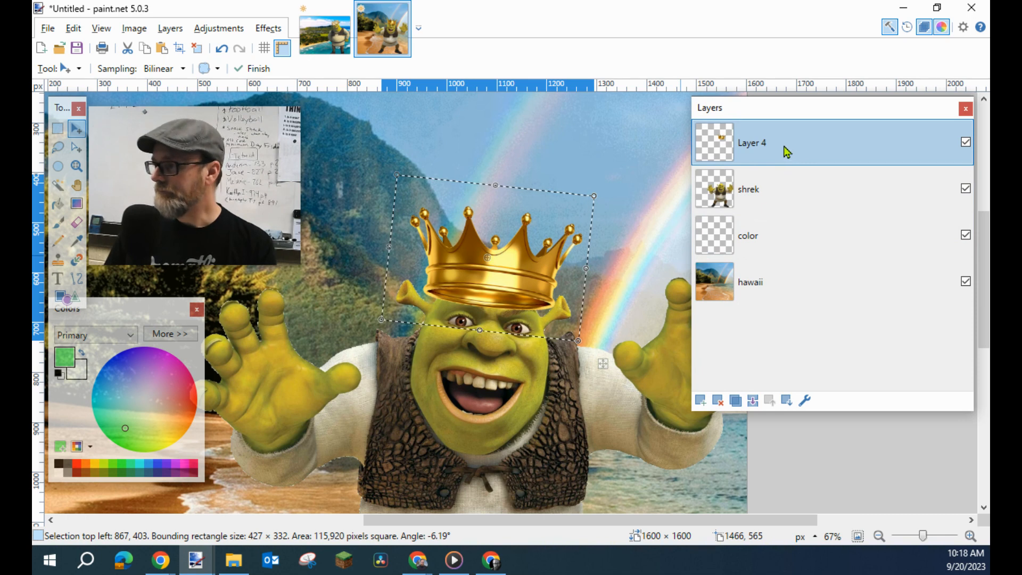
- Deselect the crown and move Layer 4 beneath the shrek layer
key("ctrl+d")
left_click_drag(777, 172, 797, 196)
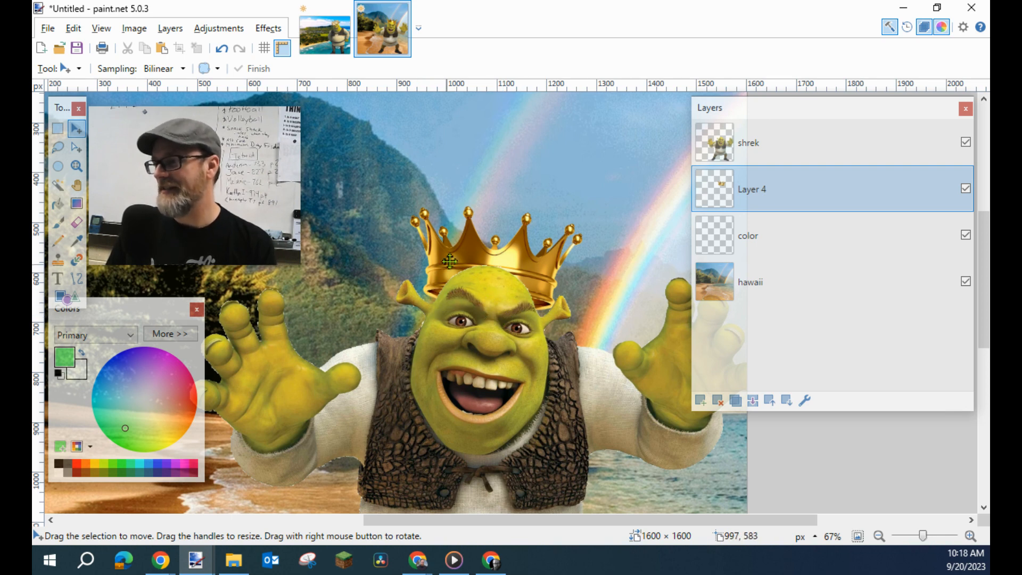
- Rename Layer 4 as "crown lower" and place a duplicate of it above the shrek layer
double_click(770, 199)
type("crown lower")
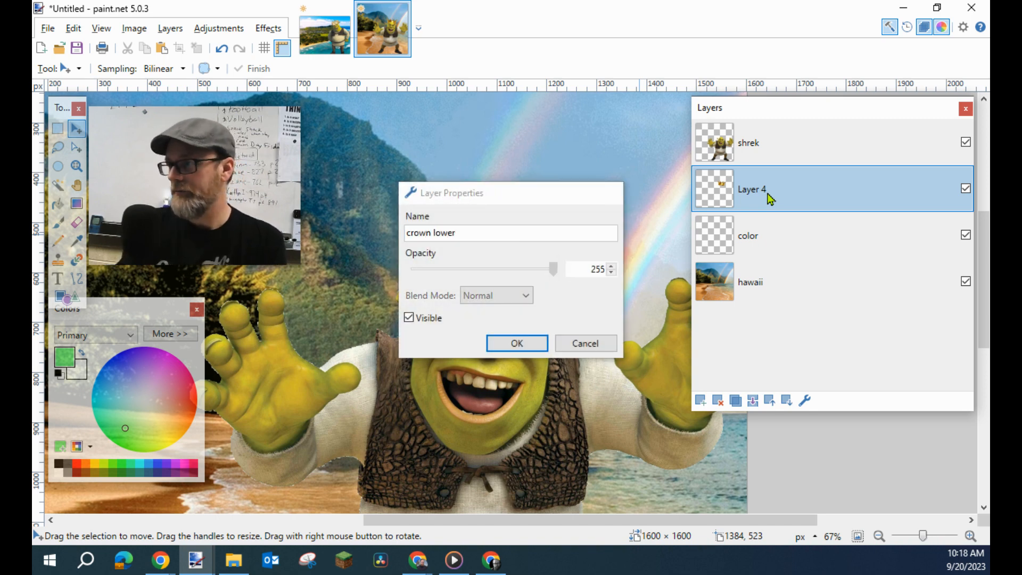
key("Return")
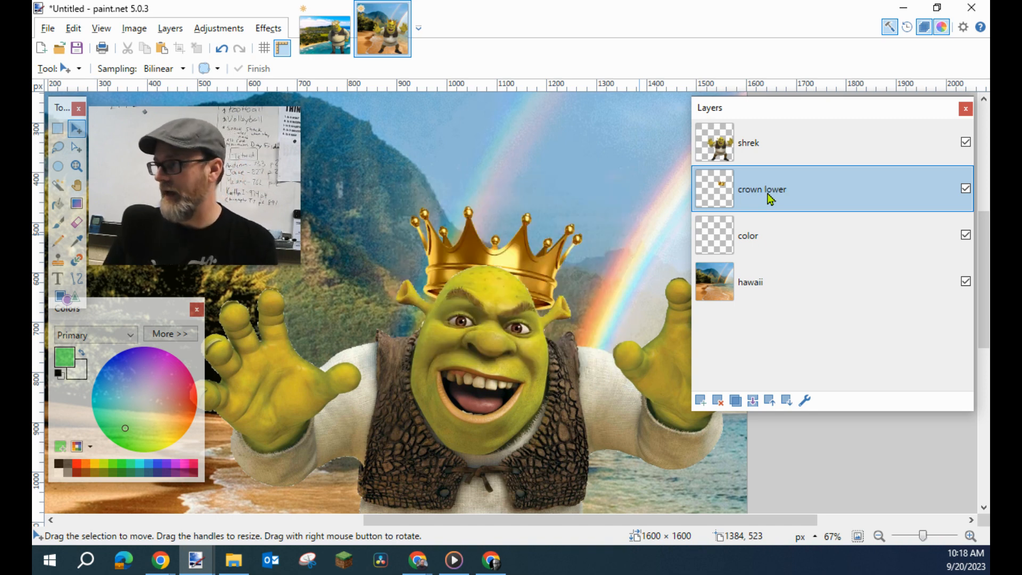
left_click(737, 404)
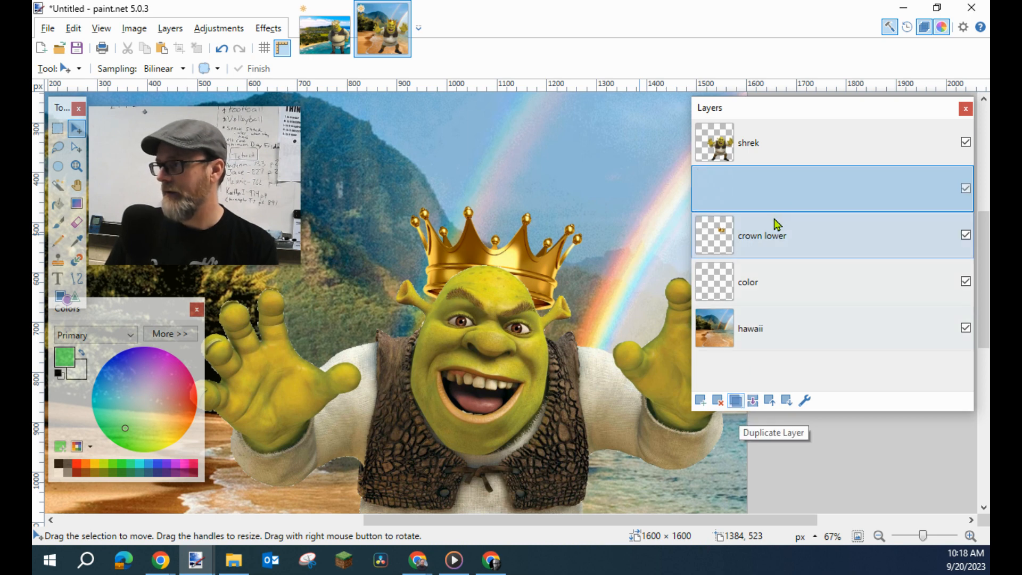
left_click_drag(763, 190, 765, 141)
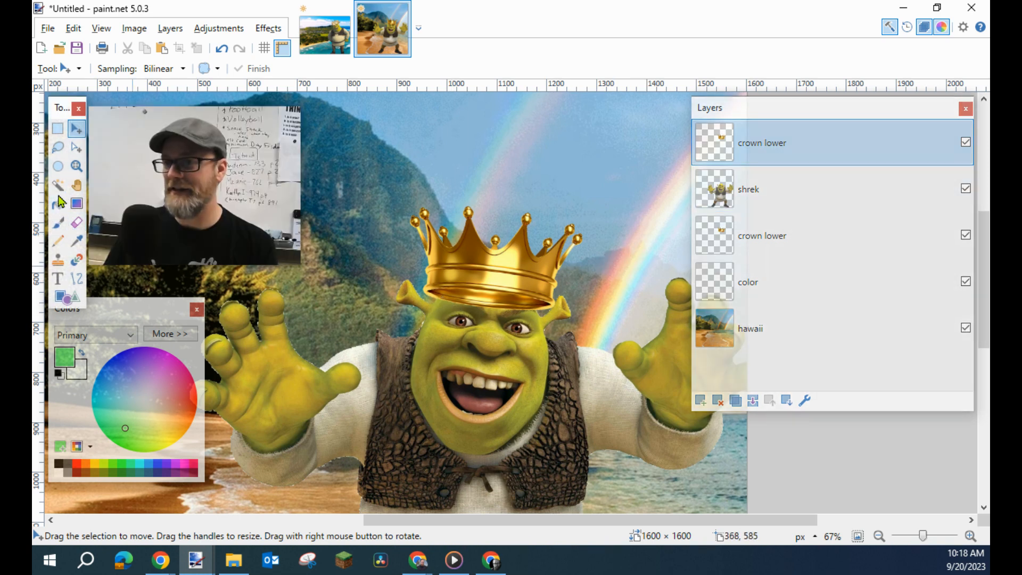
- Erase the crown's lower inner rim over Shrek's forehead on the topmost crown layer, using the Eraser at brush size 45
left_click(76, 223)
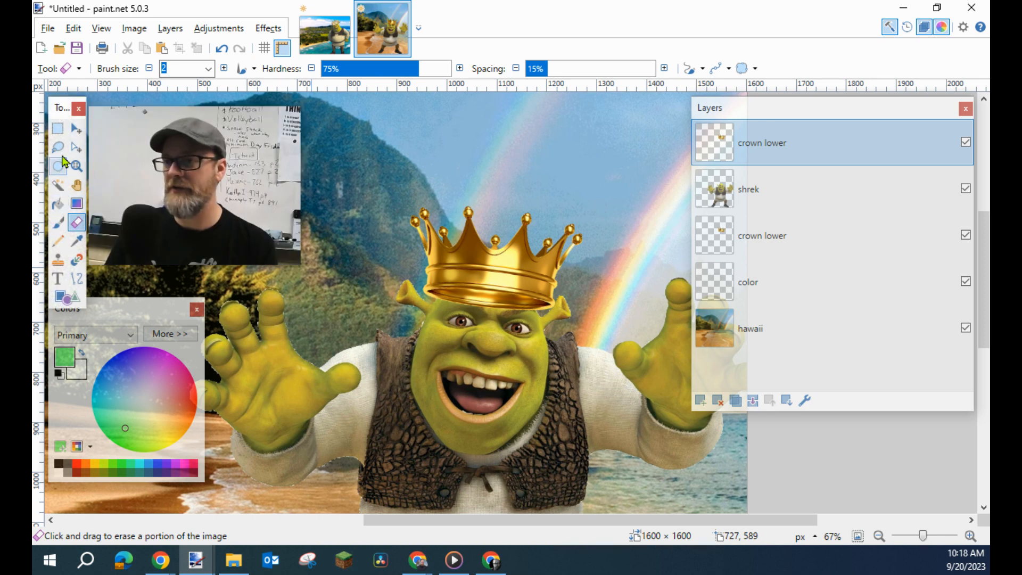
left_click(77, 165)
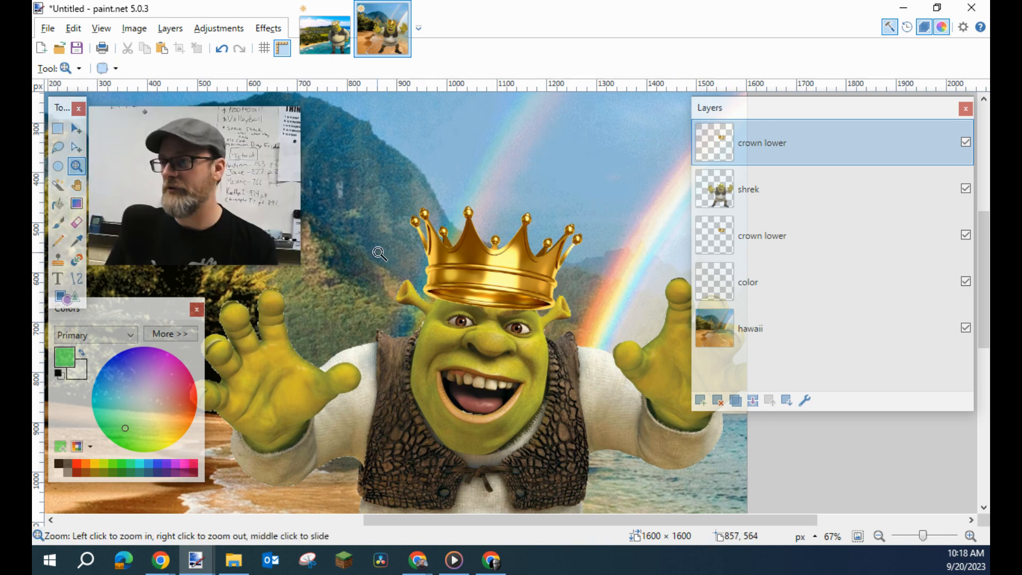
left_click_drag(409, 240, 569, 372)
left_click_drag(736, 112, 868, 116)
left_click(77, 223)
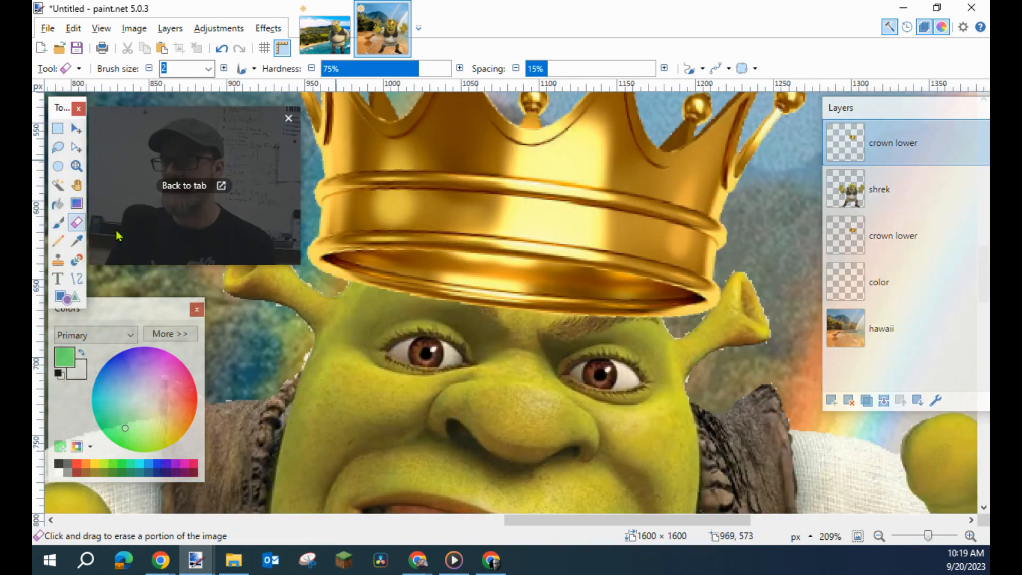
left_click(208, 68)
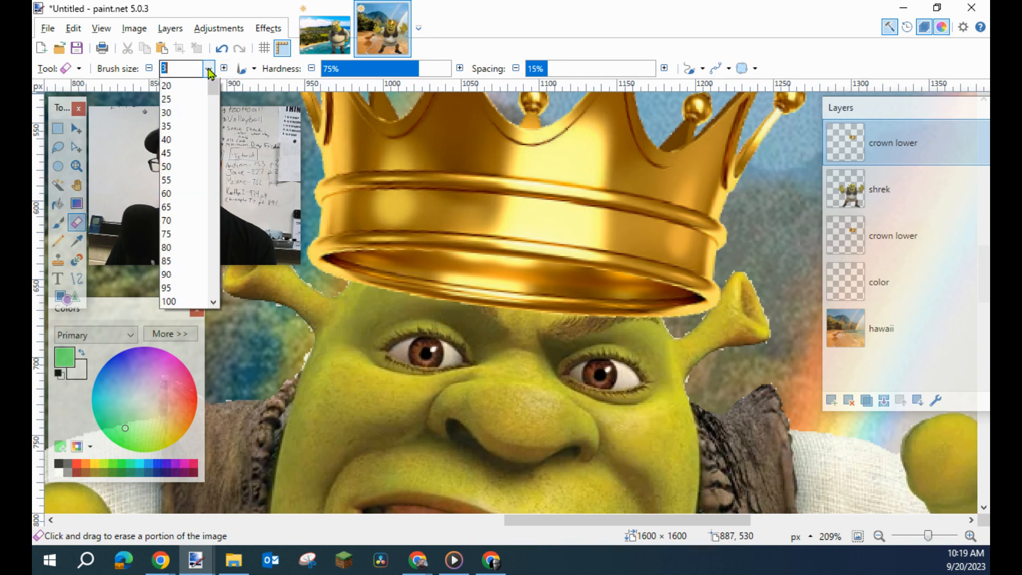
left_click(170, 422)
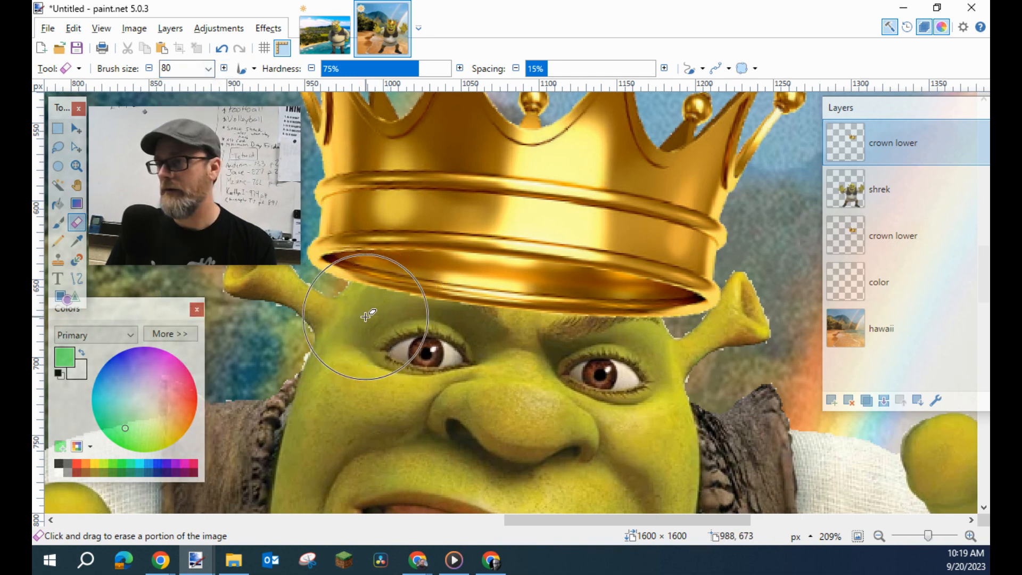
left_click(209, 68)
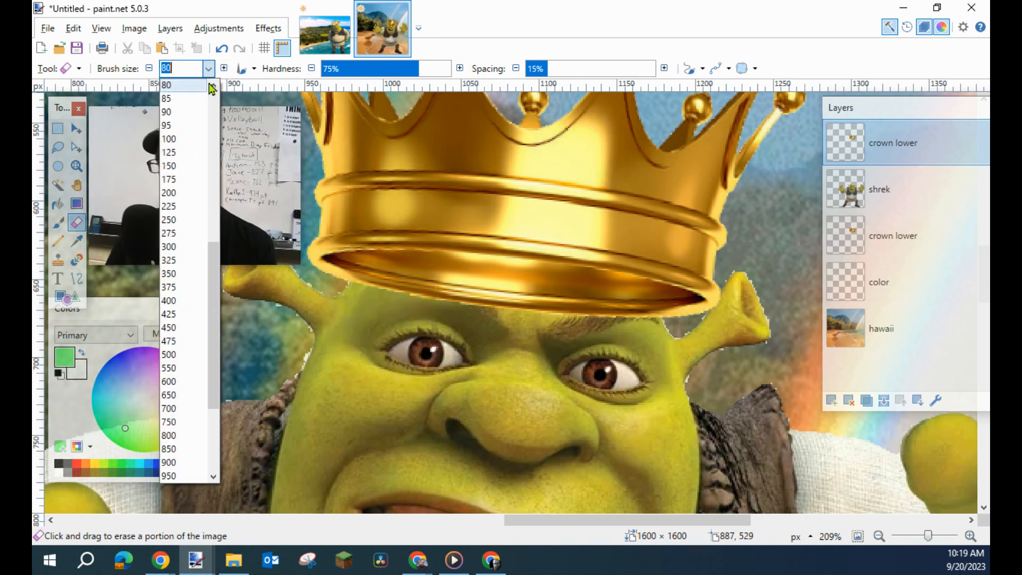
scroll(217, 163, "up", 9)
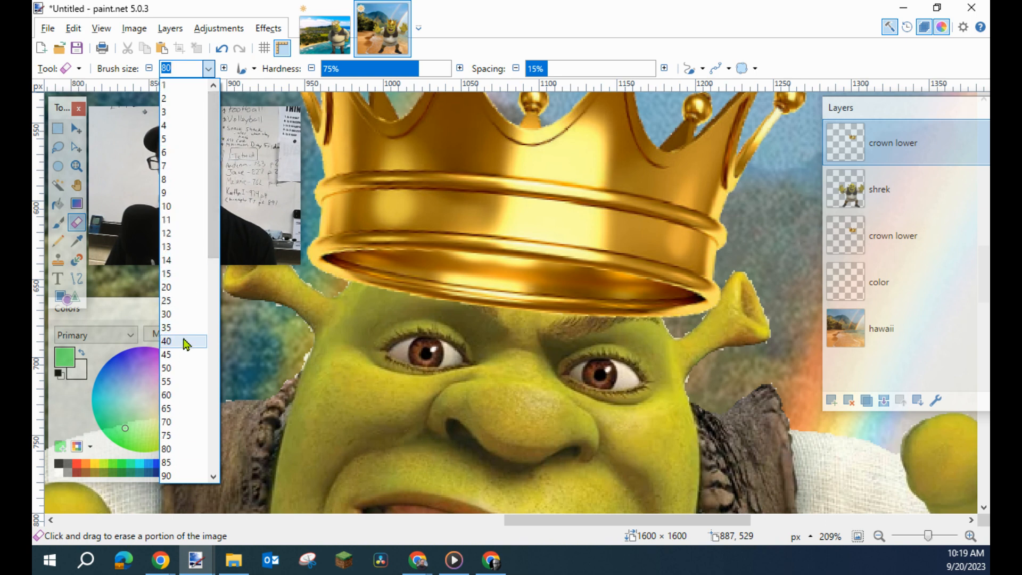
left_click(182, 355)
mouse_move(354, 288)
left_mouse_down()
mouse_move(560, 308)
mouse_move(516, 301)
left_mouse_up()
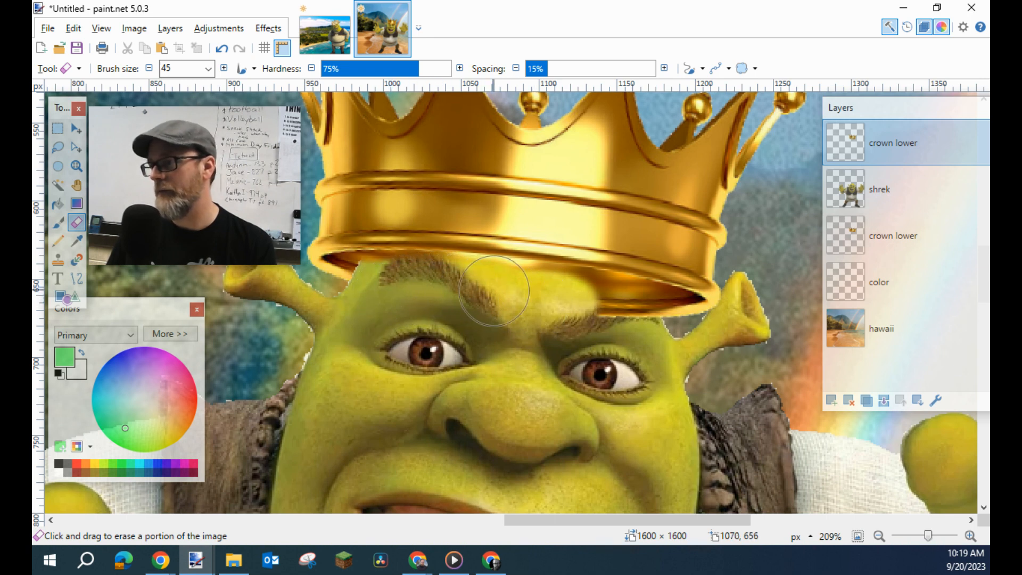
mouse_move(533, 299)
left_mouse_down()
mouse_move(621, 298)
mouse_move(659, 318)
left_mouse_up()
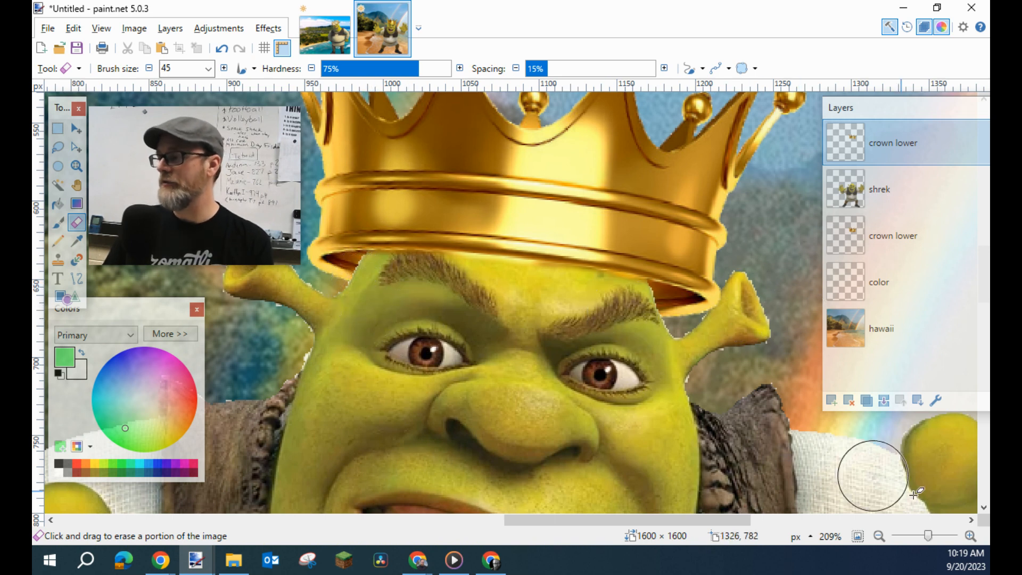
left_click(880, 536)
left_click(879, 536)
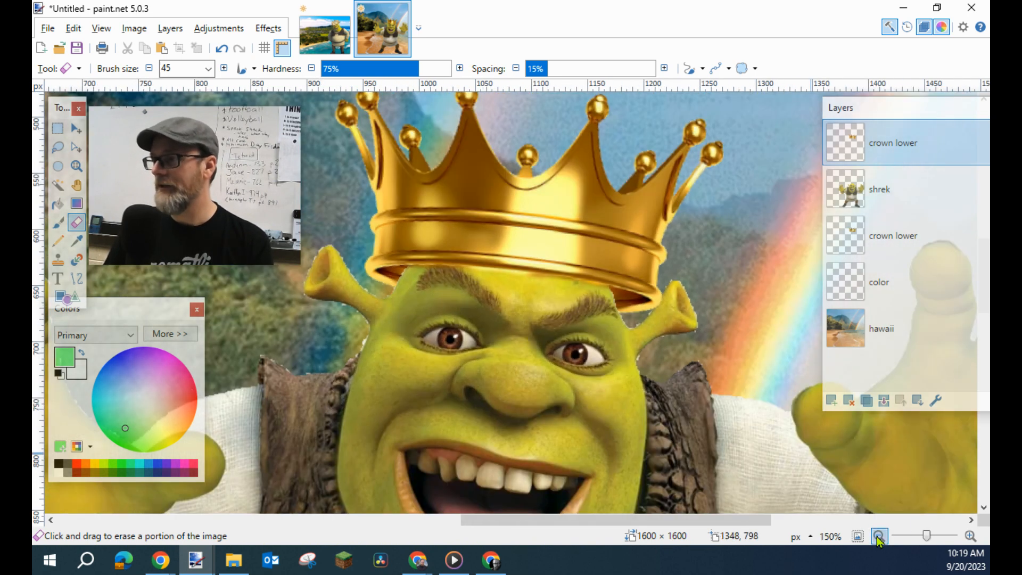
left_click(880, 537)
left_click(879, 536)
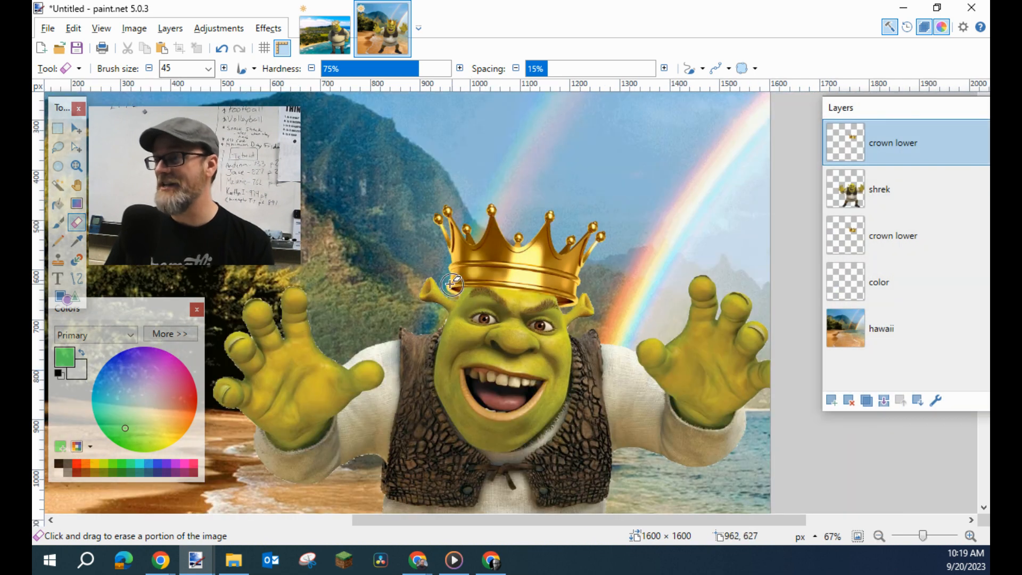